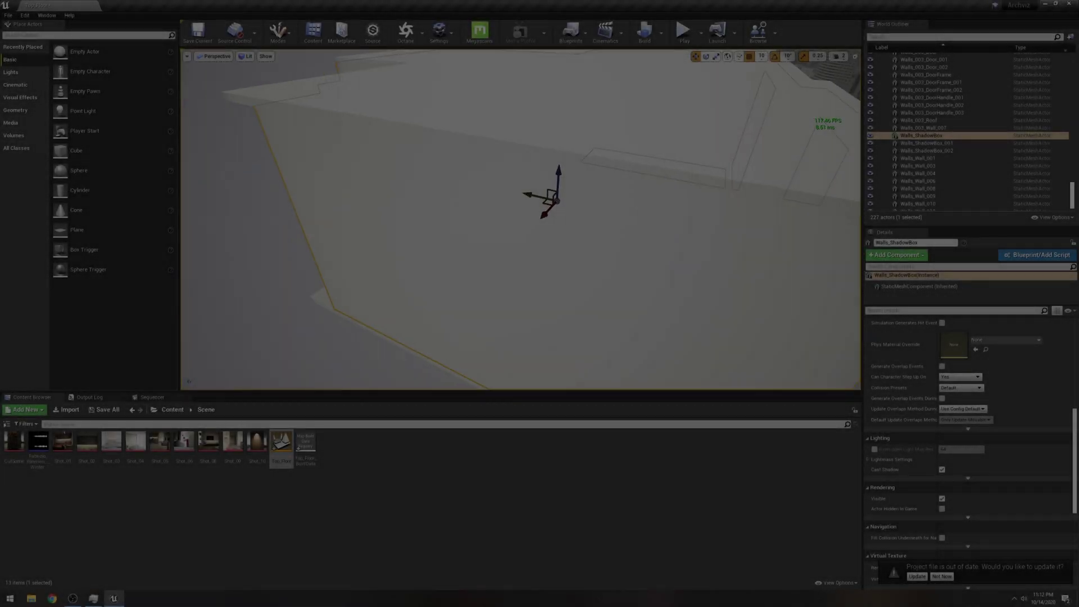
Step: Play the level in the viewport and walk through the bedroom to the side table beside the armchair
right_click_drag(521, 219, 624, 234)
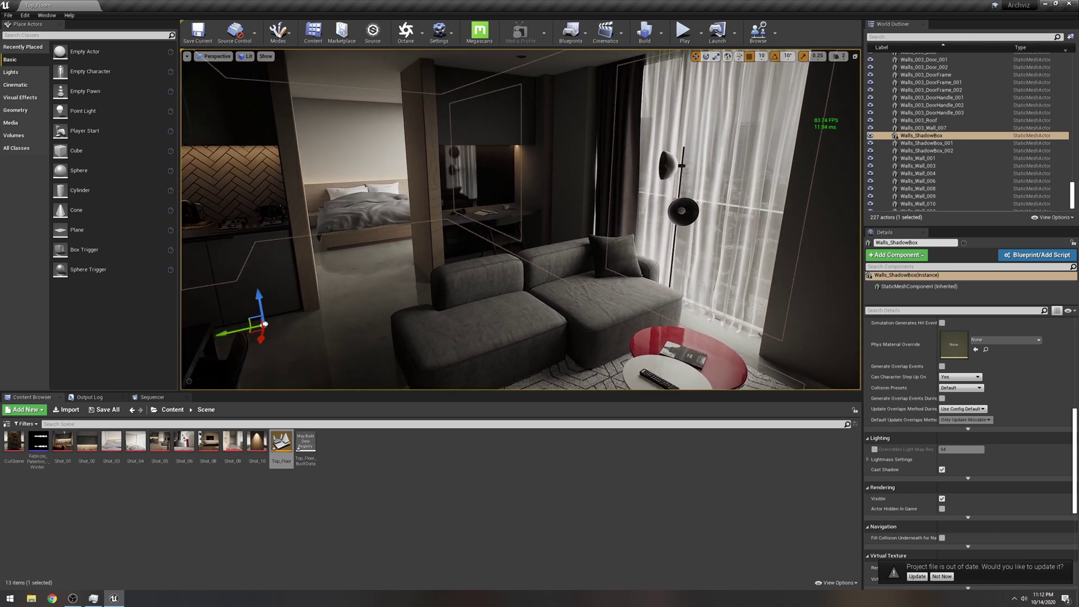
right_click_drag(565, 285, 464, 287)
key("g")
right_click_drag(565, 286, 511, 289)
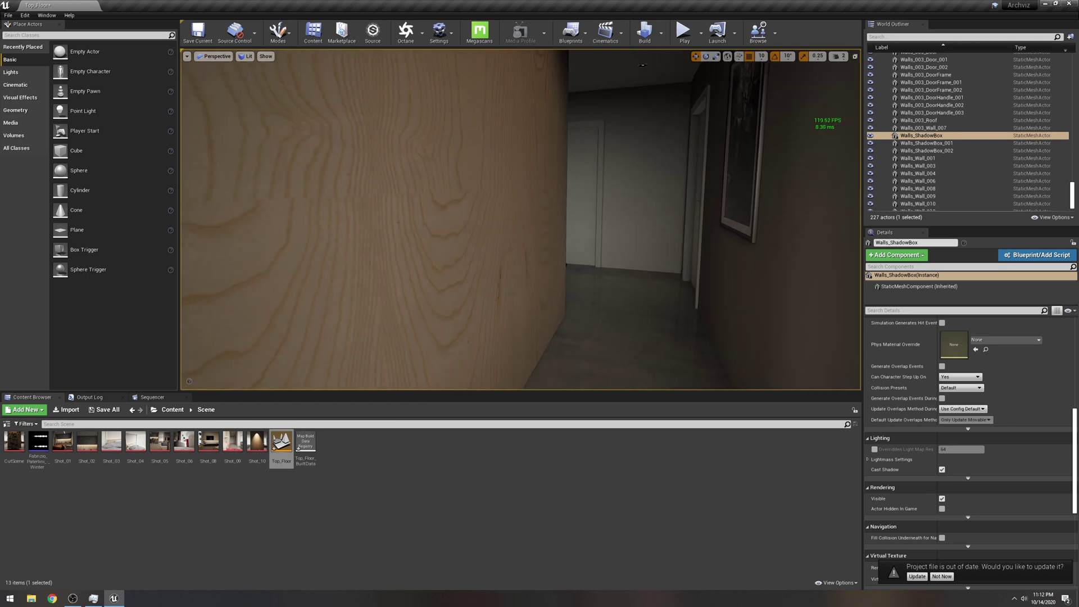
left_click(582, 249)
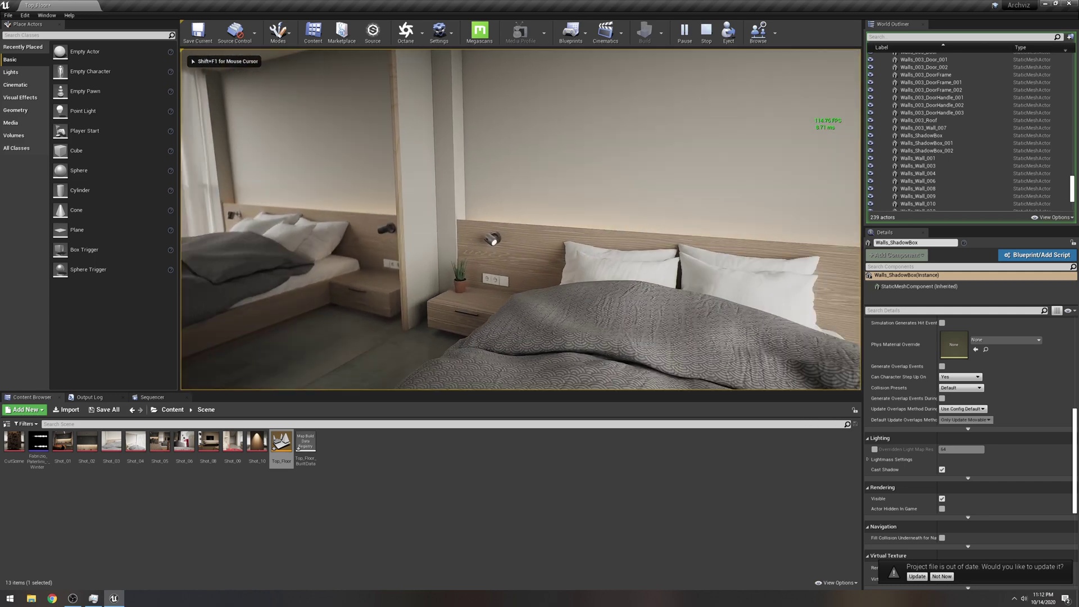
key("w")
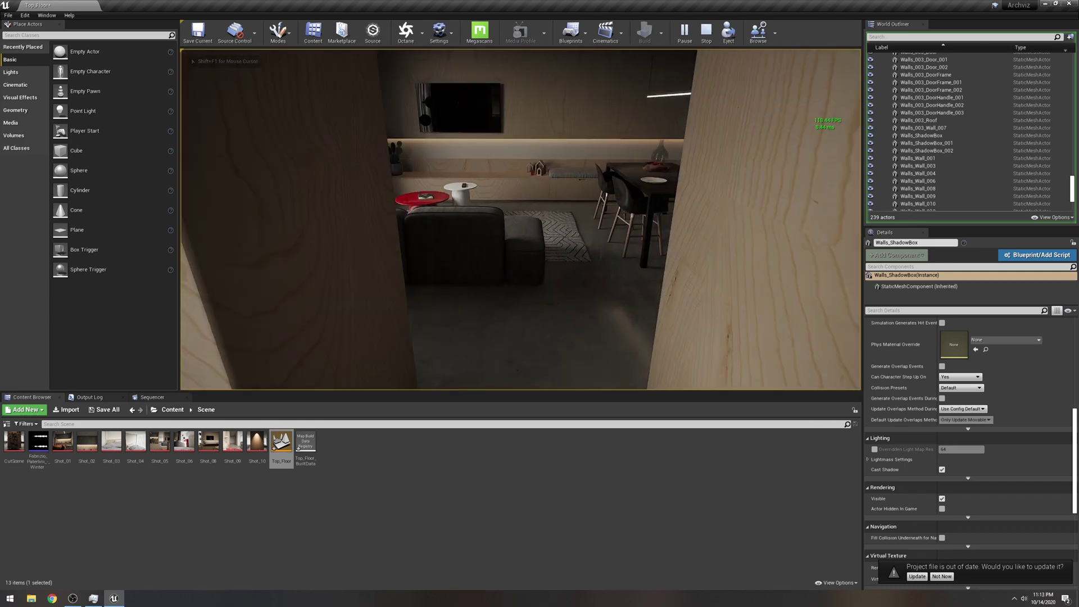
key("s")
key("w")
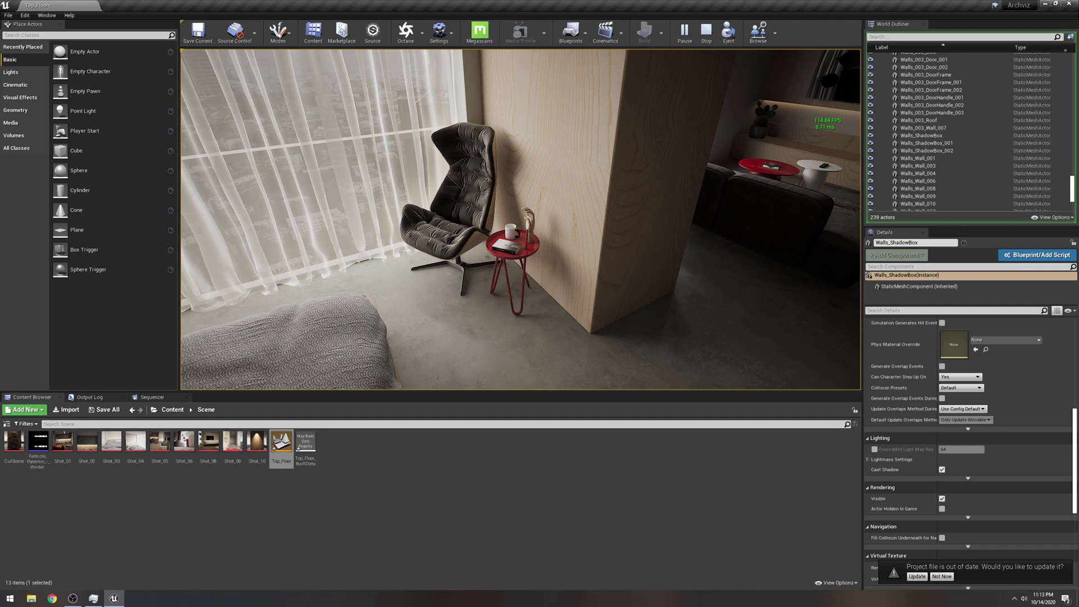
key("w")
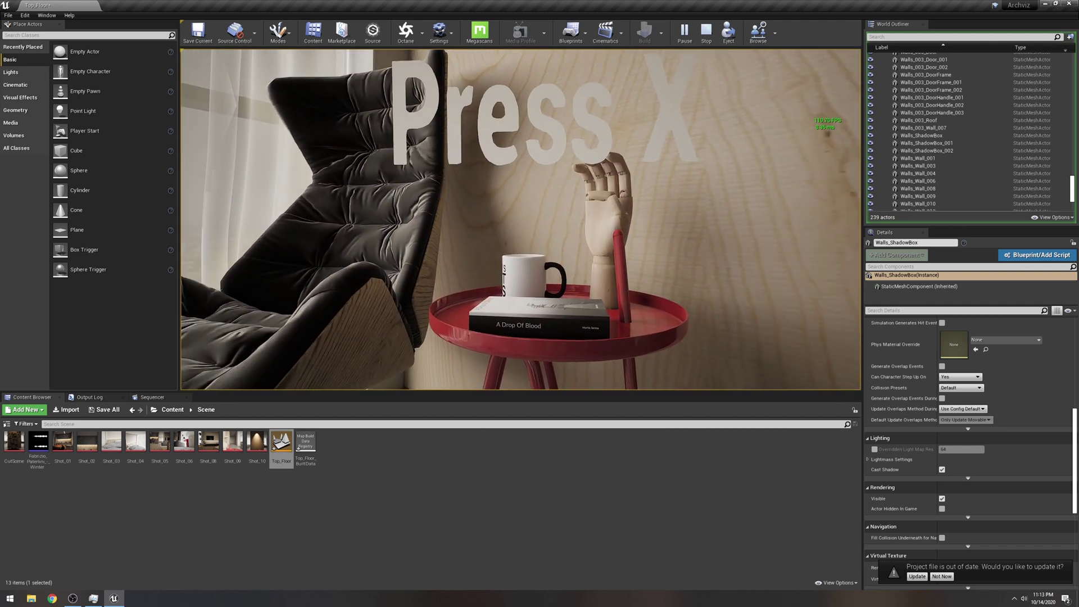
Step: Test the side table's interactive colour switch between red and black several times, and end the play session
key("x")
key("x")
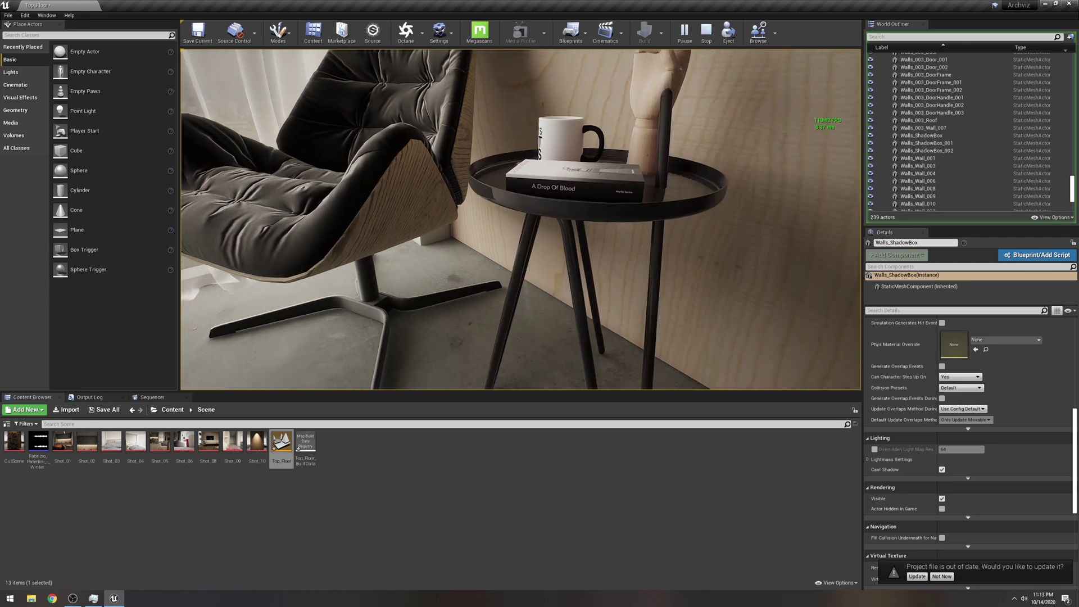
key("x")
key("x")
key("x")
key("x")
key("x")
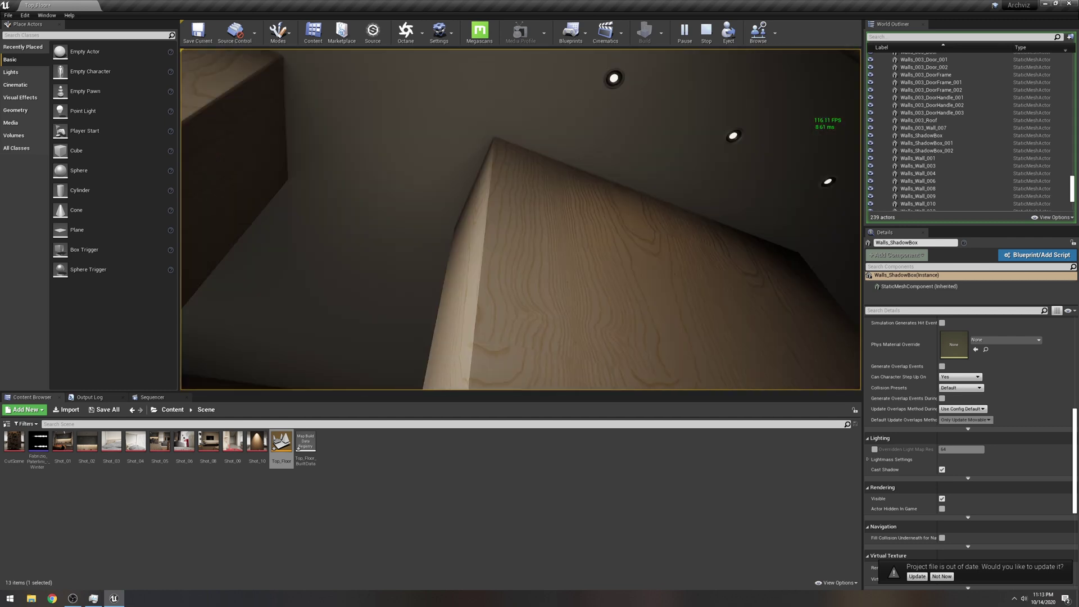
key("Escape")
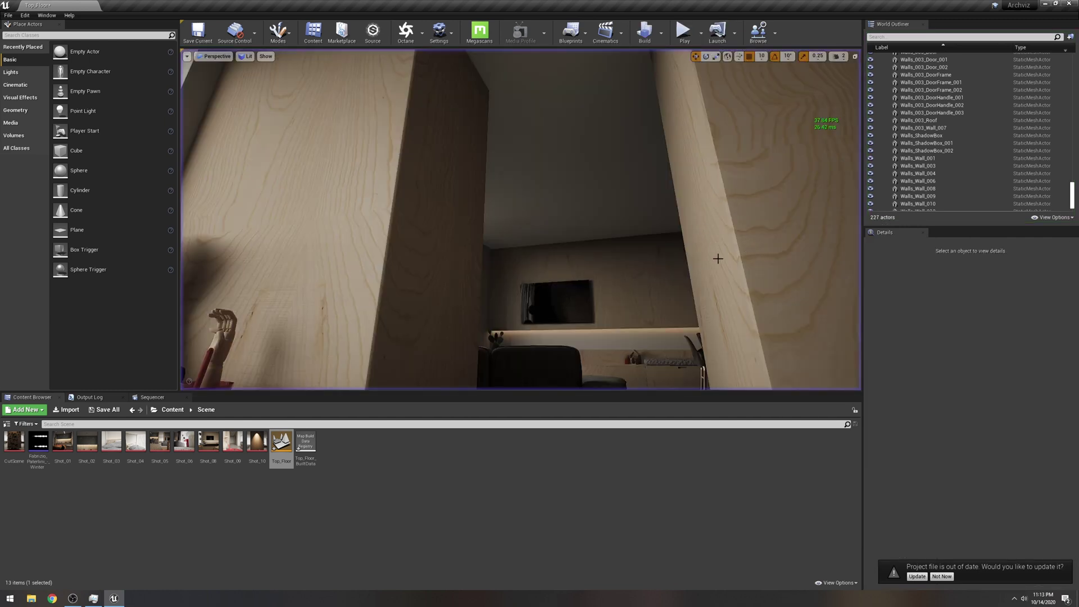
left_click(665, 187)
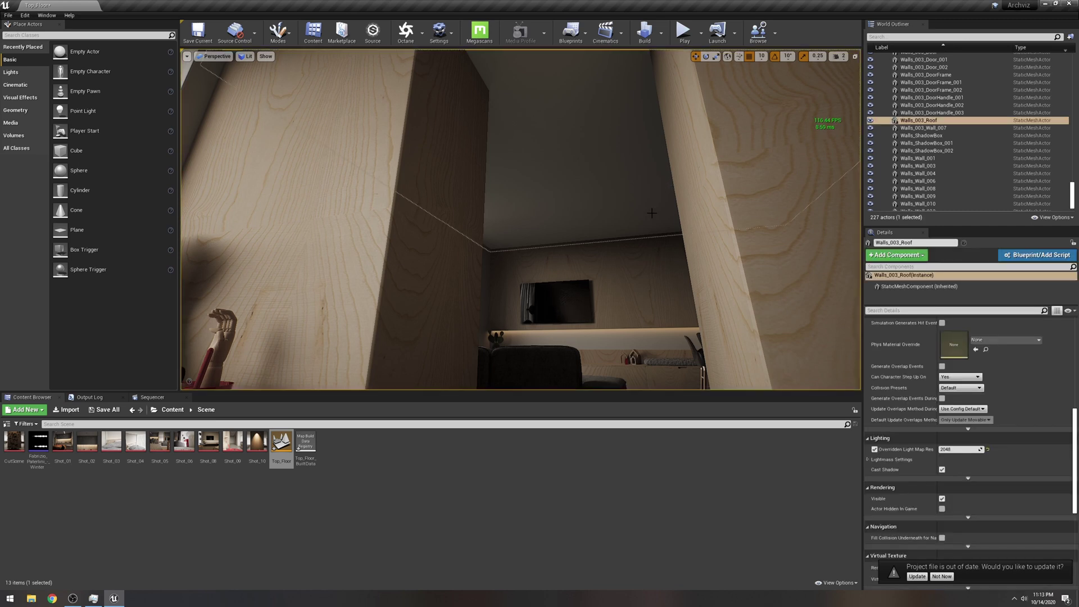
right_click_drag(652, 213, 253, 250)
key("w")
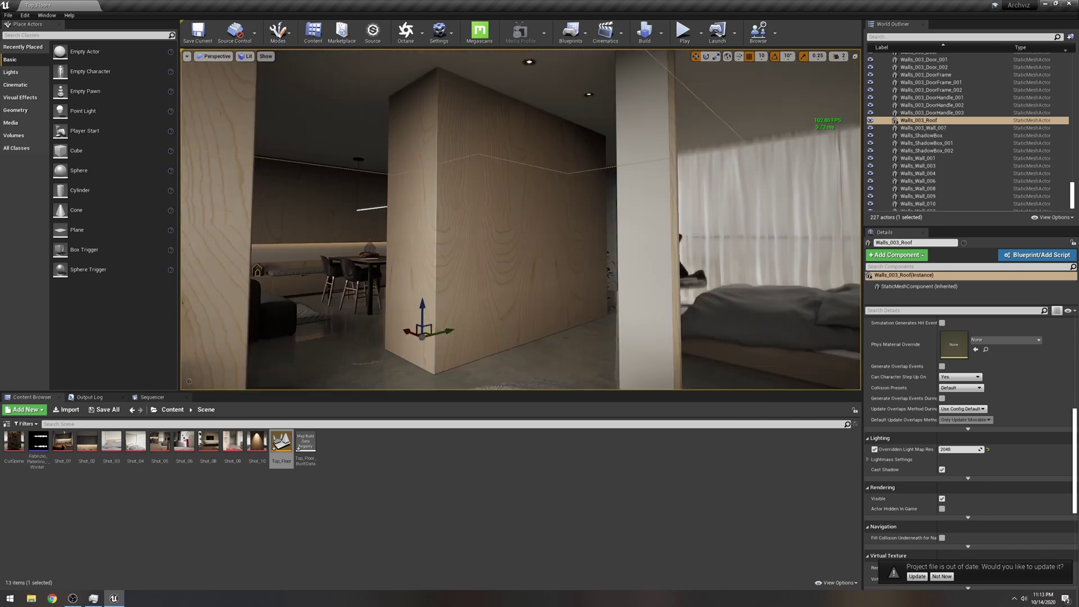
right_click_drag(521, 220, 646, 270)
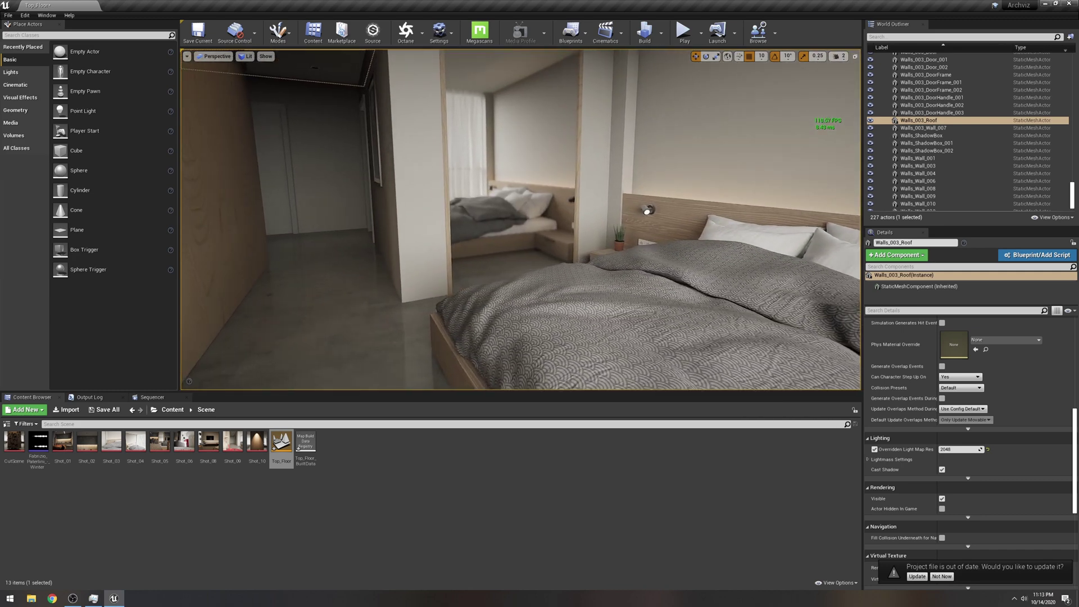
right_click_drag(521, 220, 521, 219)
Step: Filter the level's actors by "post" and select the PostProcessVolume
left_click(900, 37)
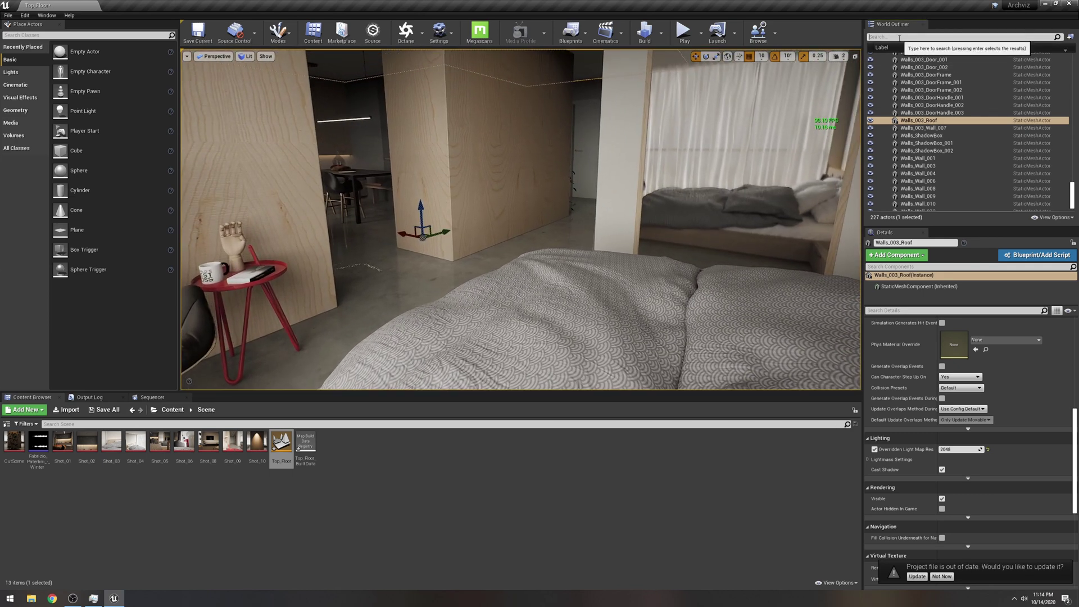
type("post")
left_click(920, 65)
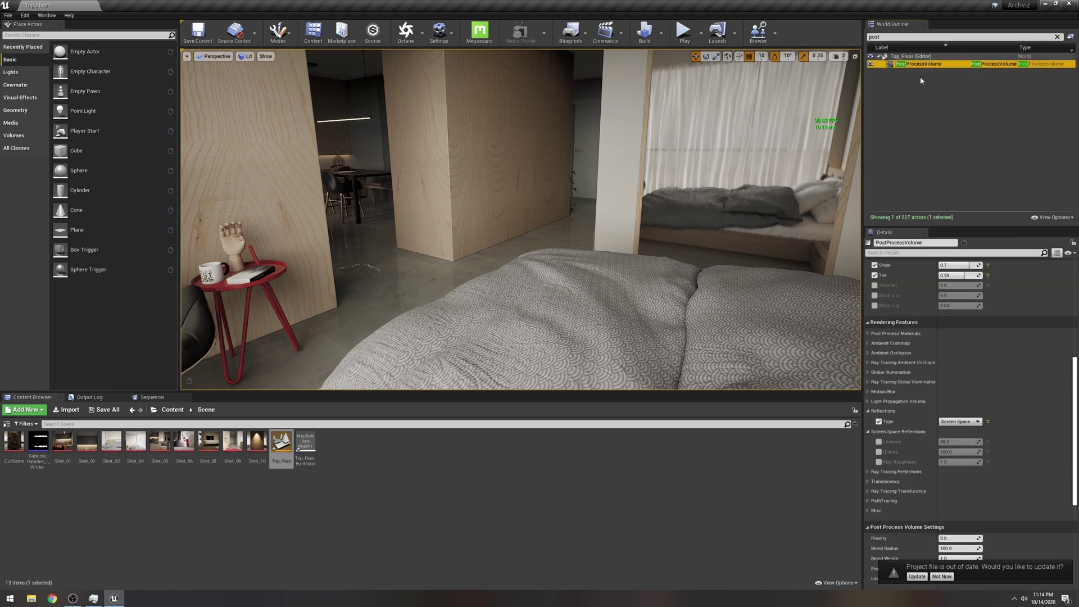
Step: Set the ambient occlusion radius of the PostProcessVolume to 200
left_click_drag(1074, 375, 1075, 266)
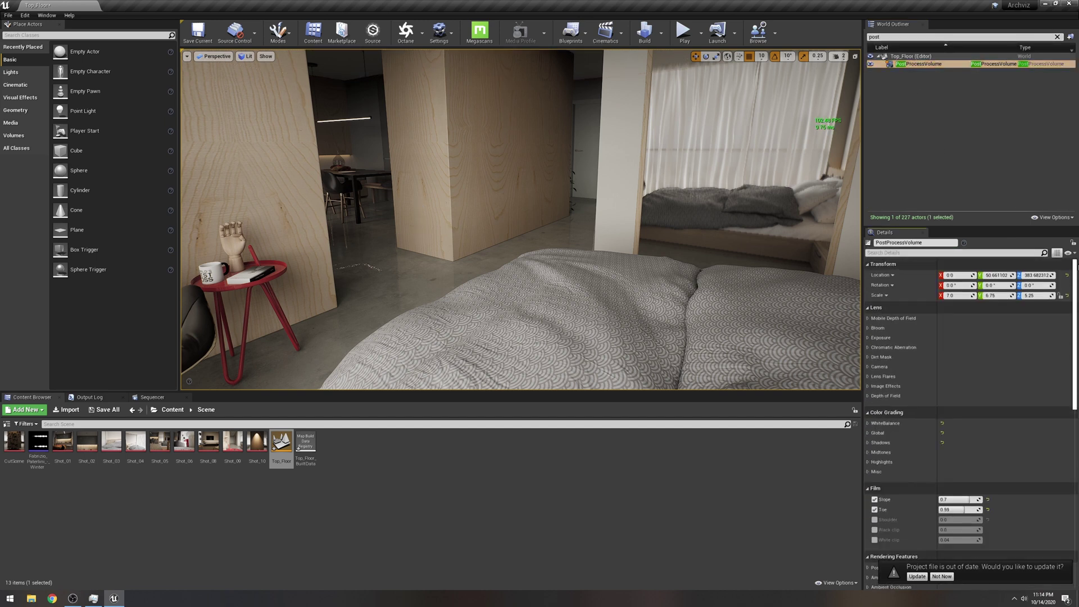
scroll(967, 378, "down", 8)
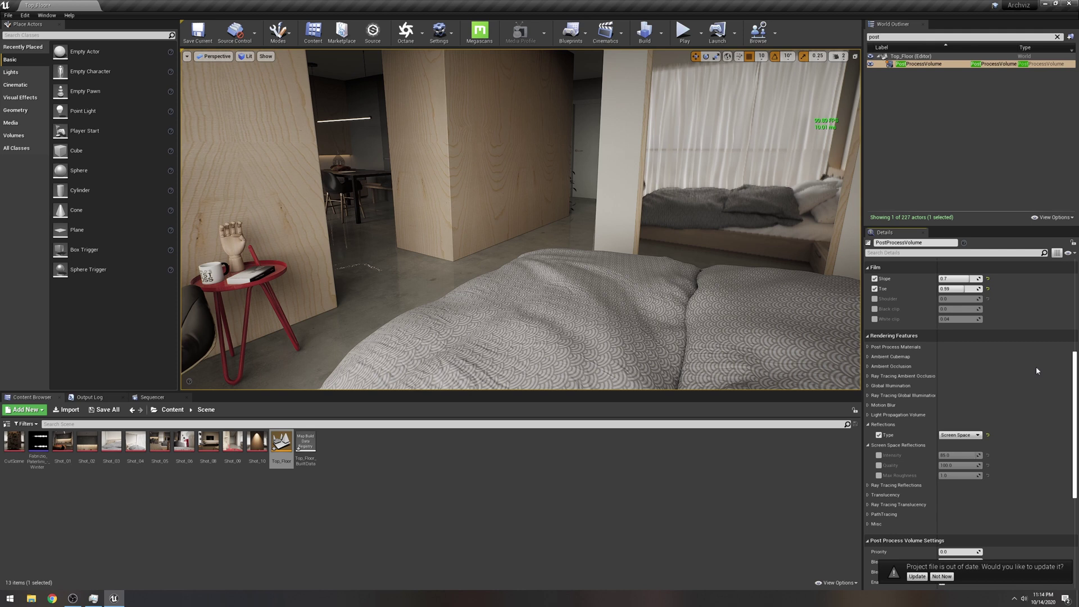
left_click(869, 358)
left_click(869, 359)
left_click(869, 368)
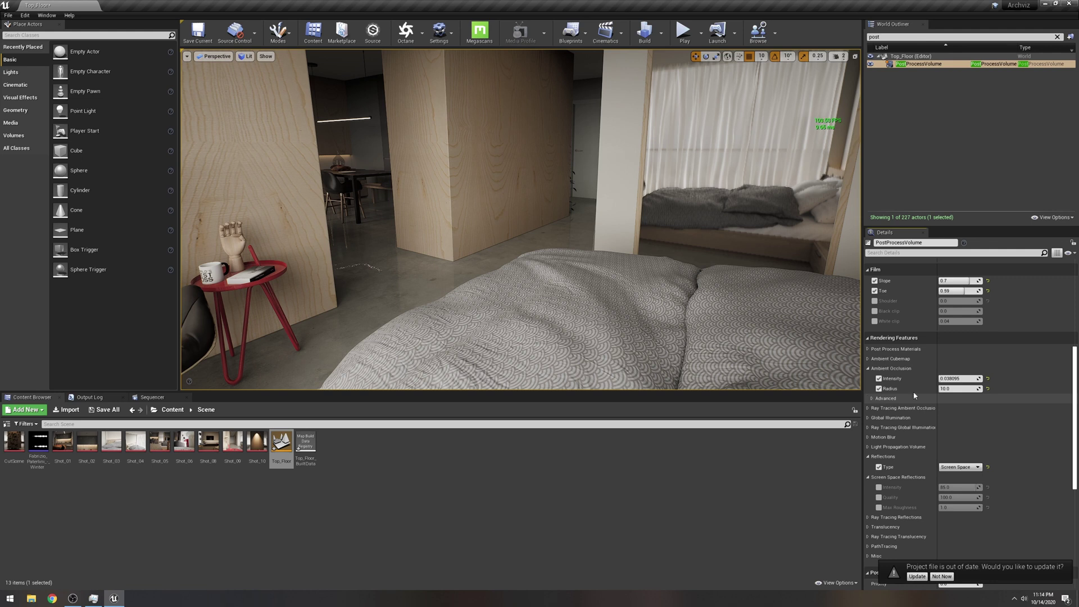
left_click(949, 388)
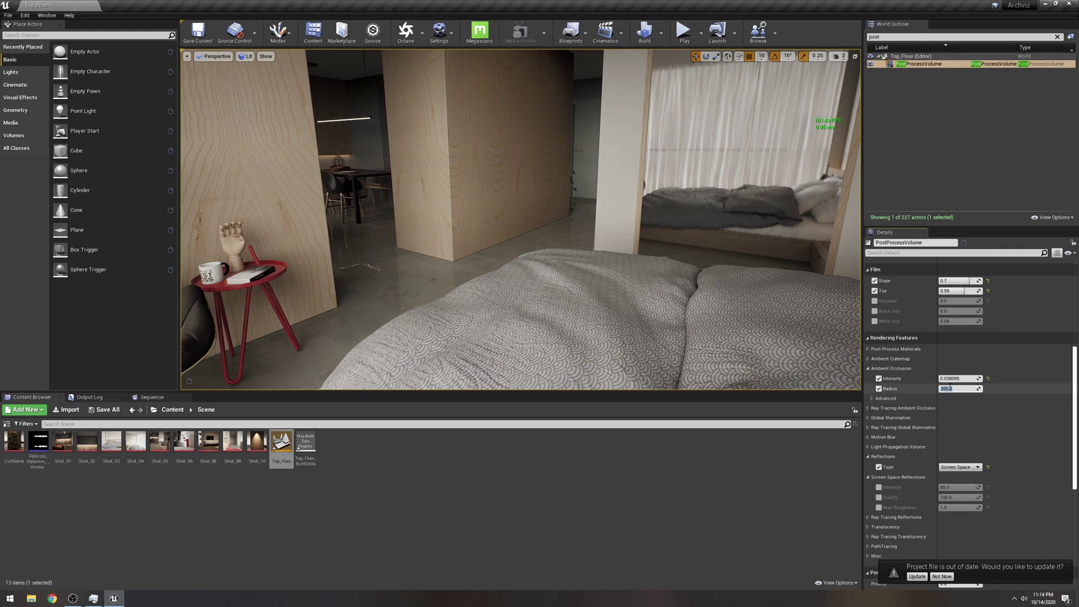
right_click_drag(640, 218, 596, 212)
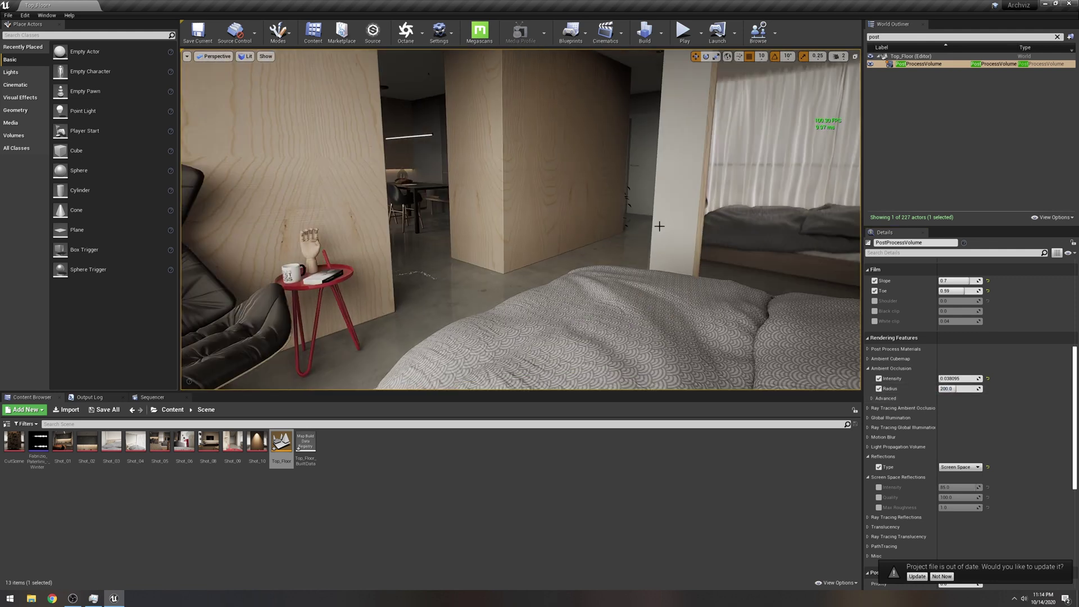
right_click_drag(659, 226, 703, 220)
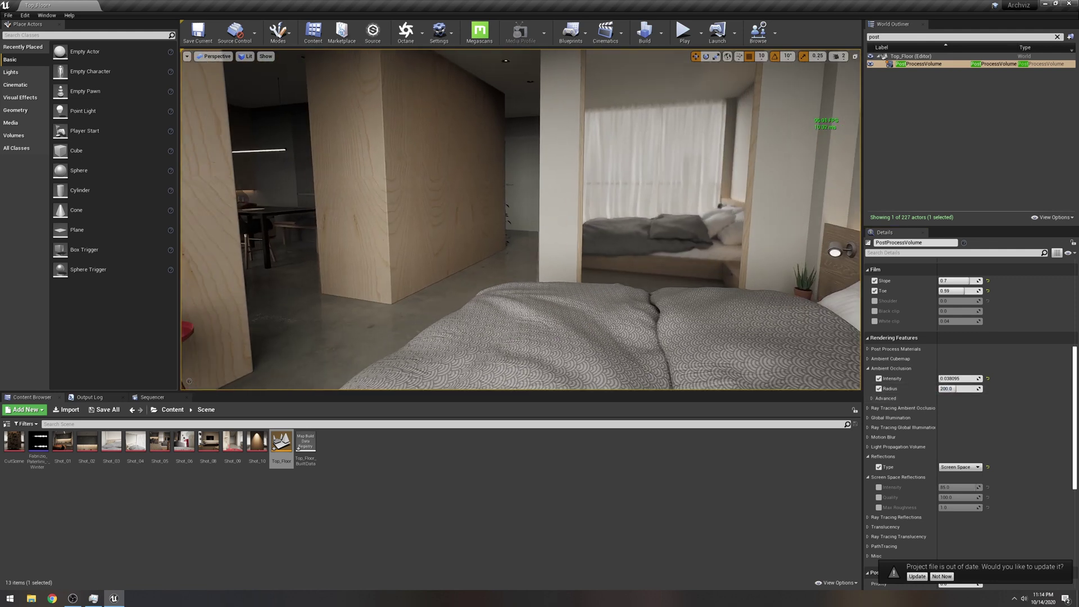
Step: Override the Enabled option for ray tracing ambient occlusion and set its samples per pixel to 12
left_click(869, 408)
left_click(880, 418)
left_click(879, 428)
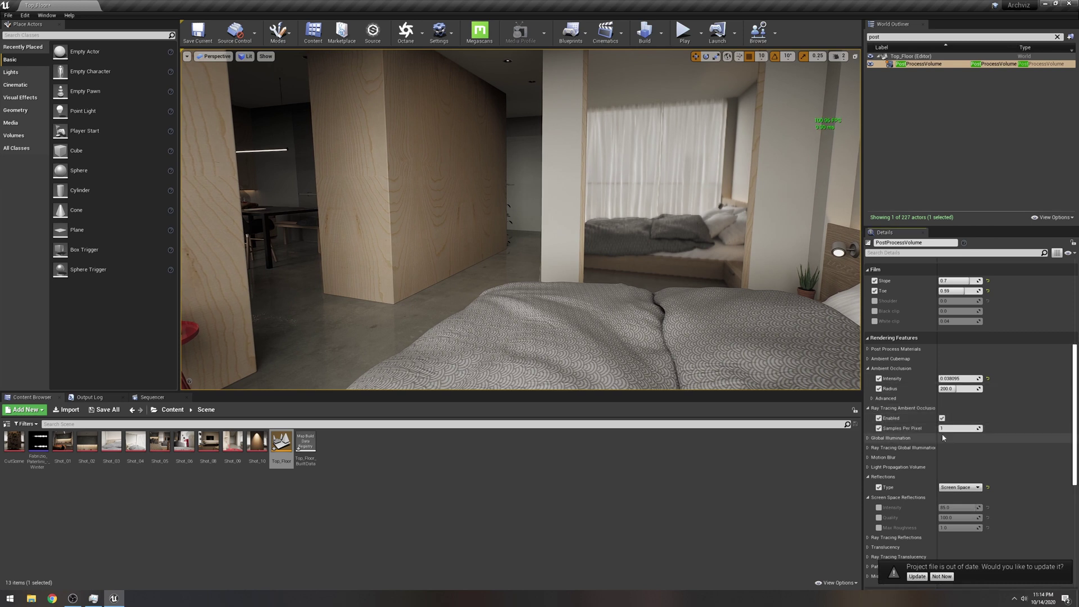
left_click(951, 429)
Step: Override ray tracing global illumination with type Brute Force, max bounces 1 and 12 samples per pixel
left_click(869, 439)
left_click(868, 469)
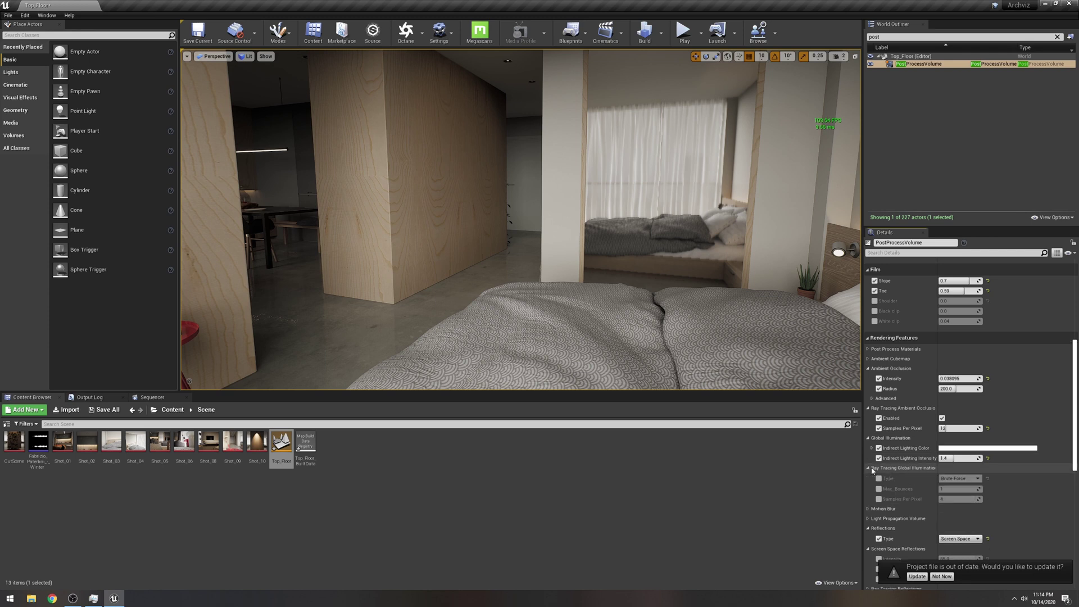
left_click(879, 478)
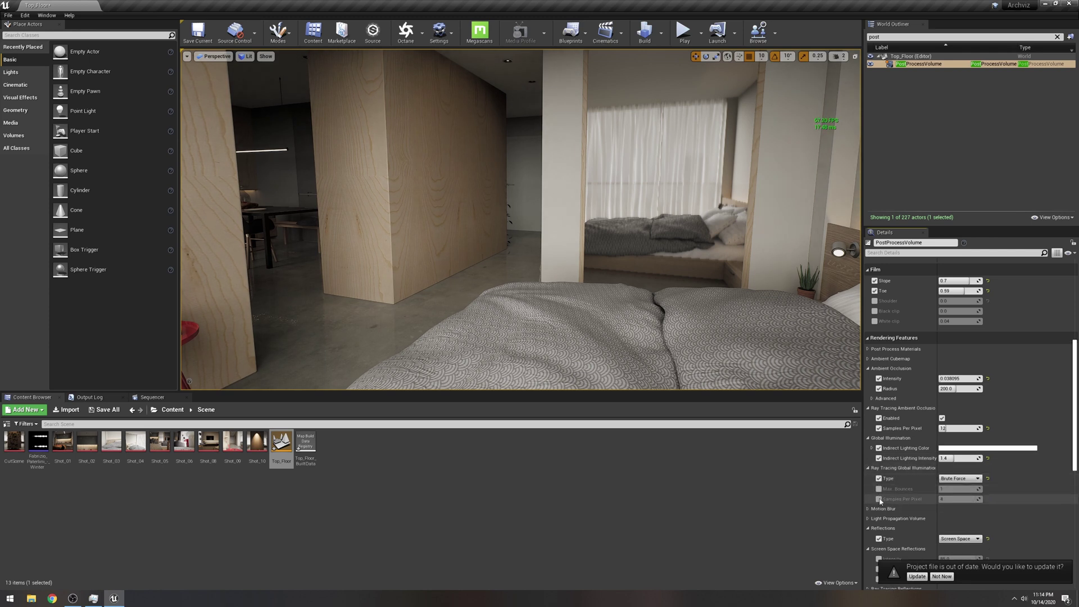
left_click(879, 499)
left_click(879, 489)
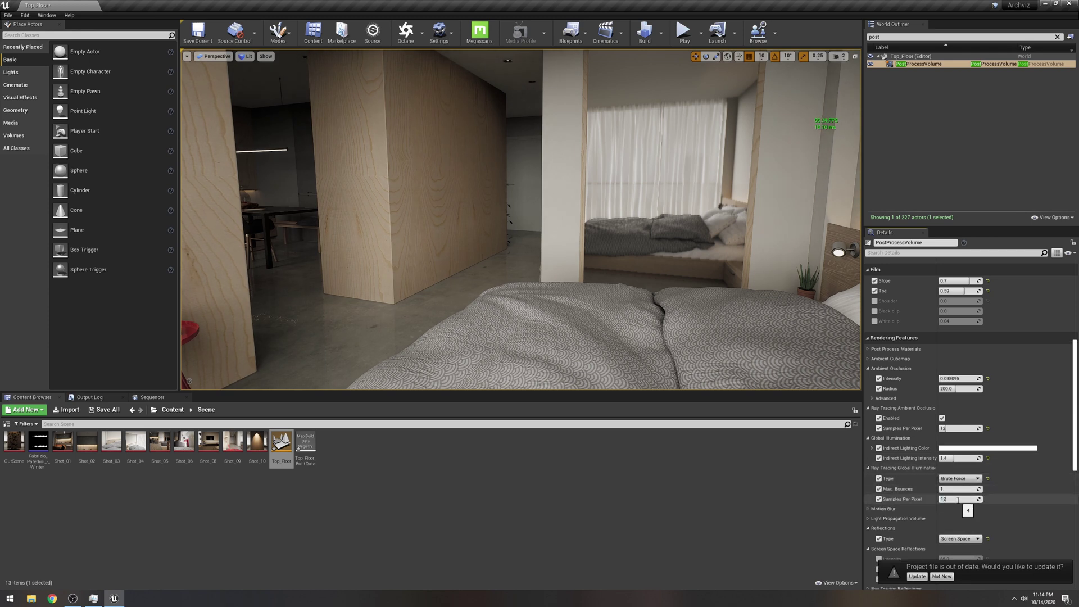
Step: Change the PostProcessVolume's reflections type to Ray Tracing
right_click_drag(612, 231, 657, 221)
right_click_drag(516, 220, 507, 221)
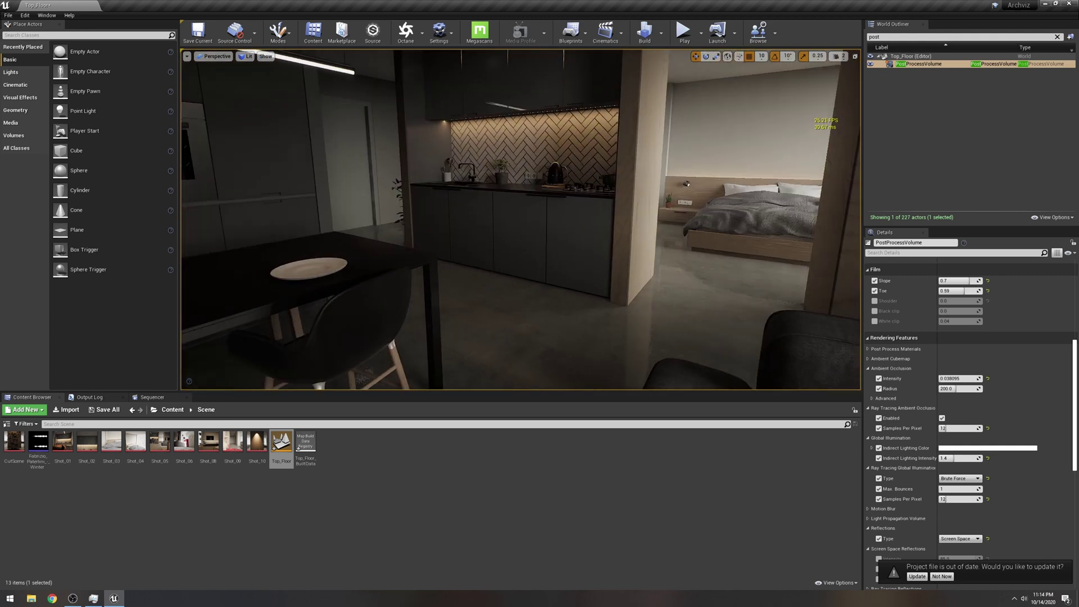
right_click_drag(521, 219, 624, 219)
key("w")
key("w")
right_click_drag(521, 219, 331, 219)
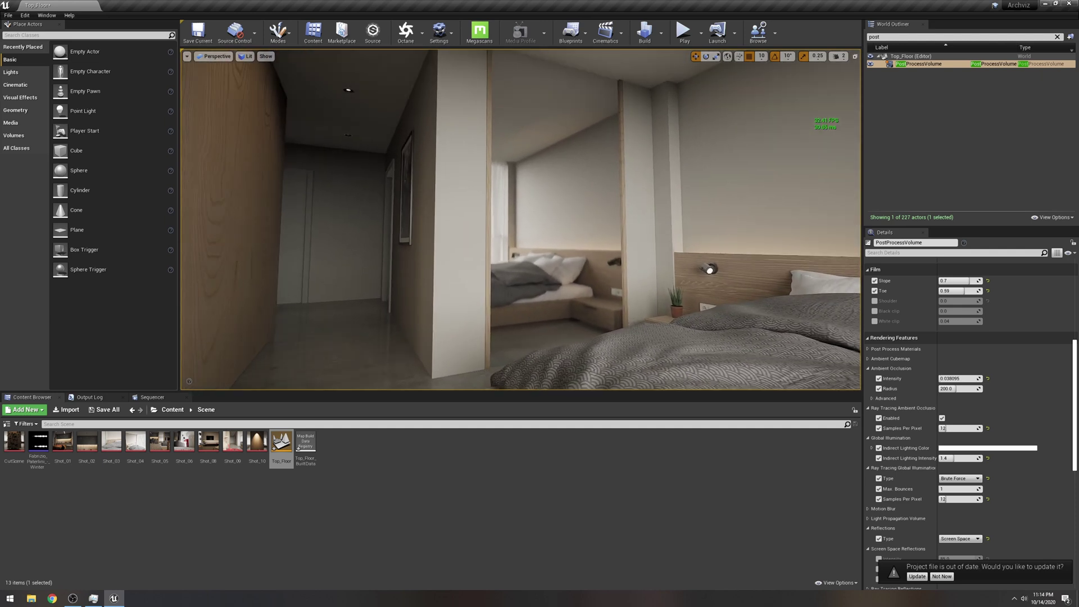
scroll(884, 448, "down", 4)
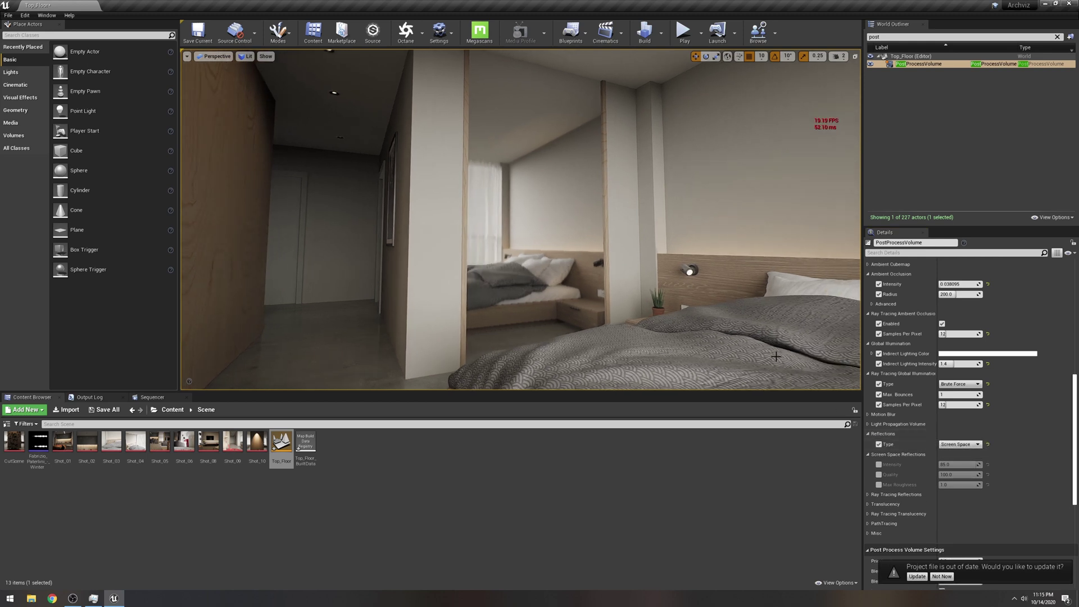
left_click(960, 444)
left_click(965, 457)
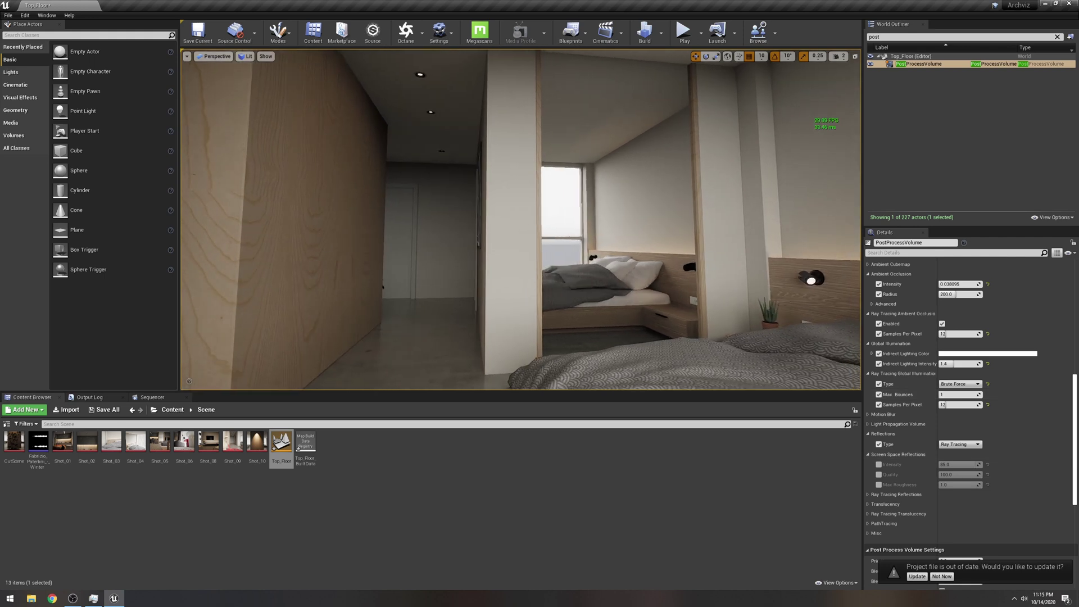
left_click(965, 445)
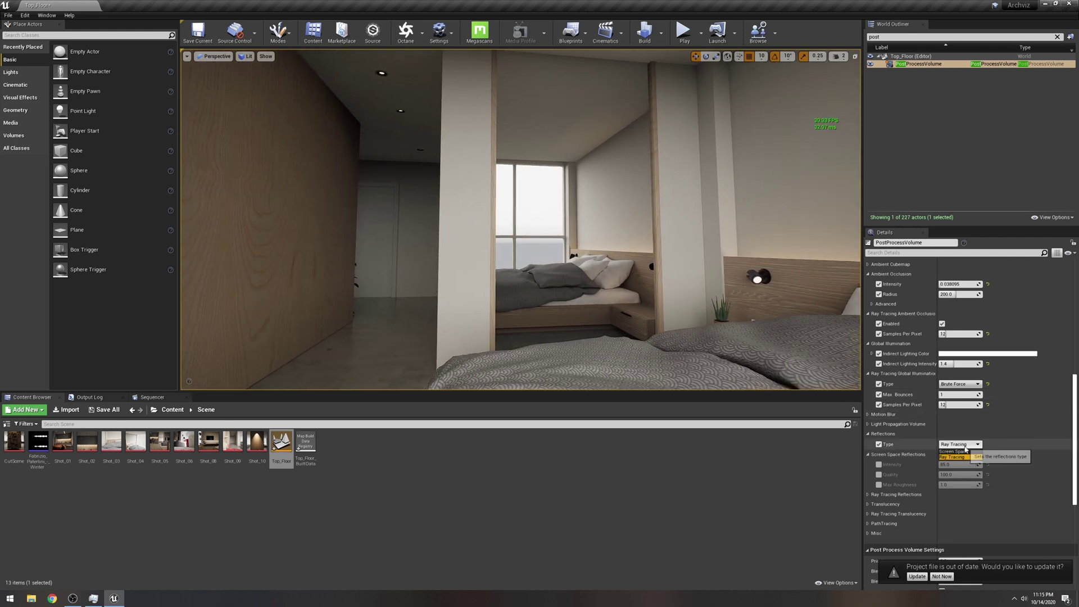
left_click(952, 457)
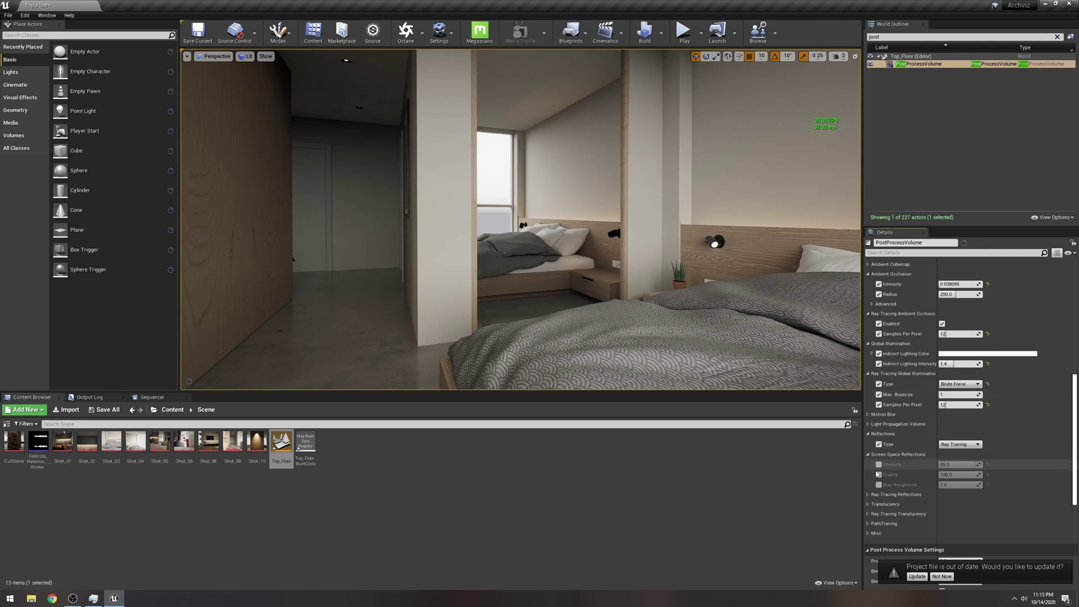
Step: Override max bounces and samples per pixel for ray tracing reflections, and set max bounces to 1
left_click(879, 495)
scroll(880, 481, "down", 2)
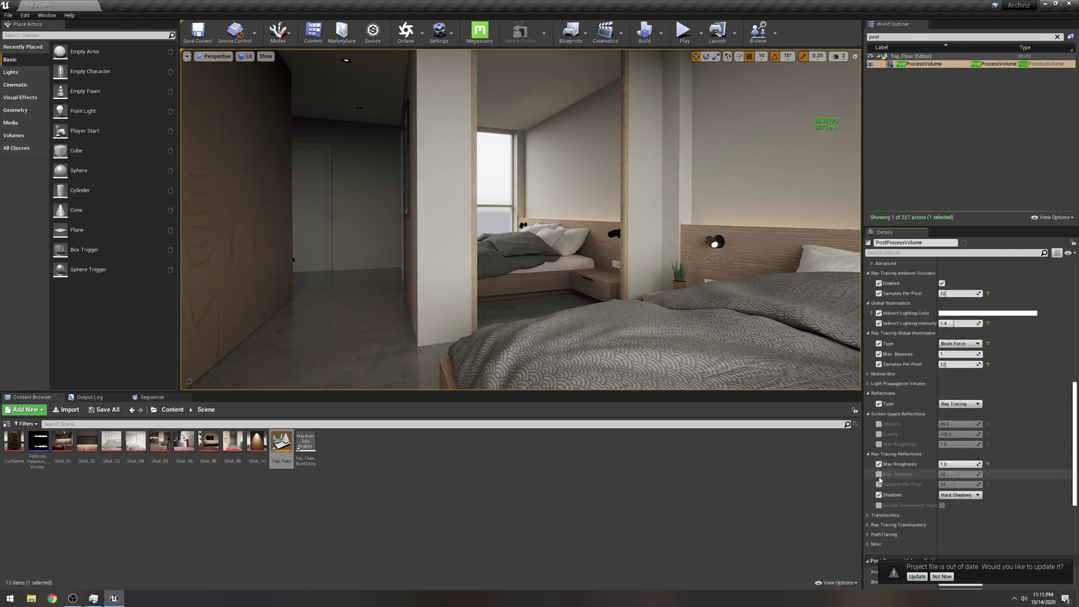
left_click(880, 475)
left_click(879, 485)
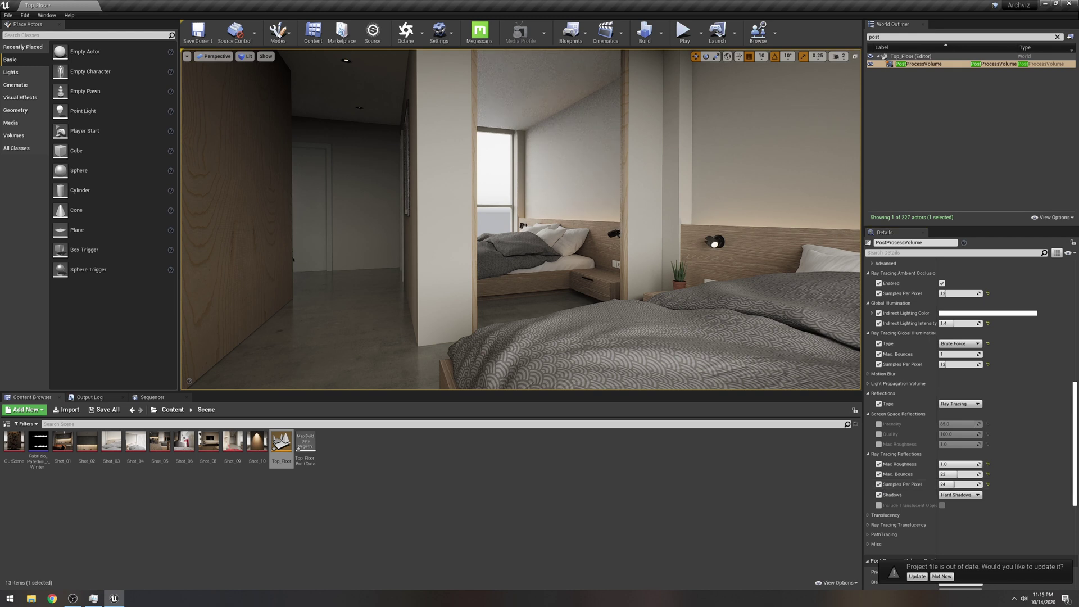
left_click(950, 475)
type("1")
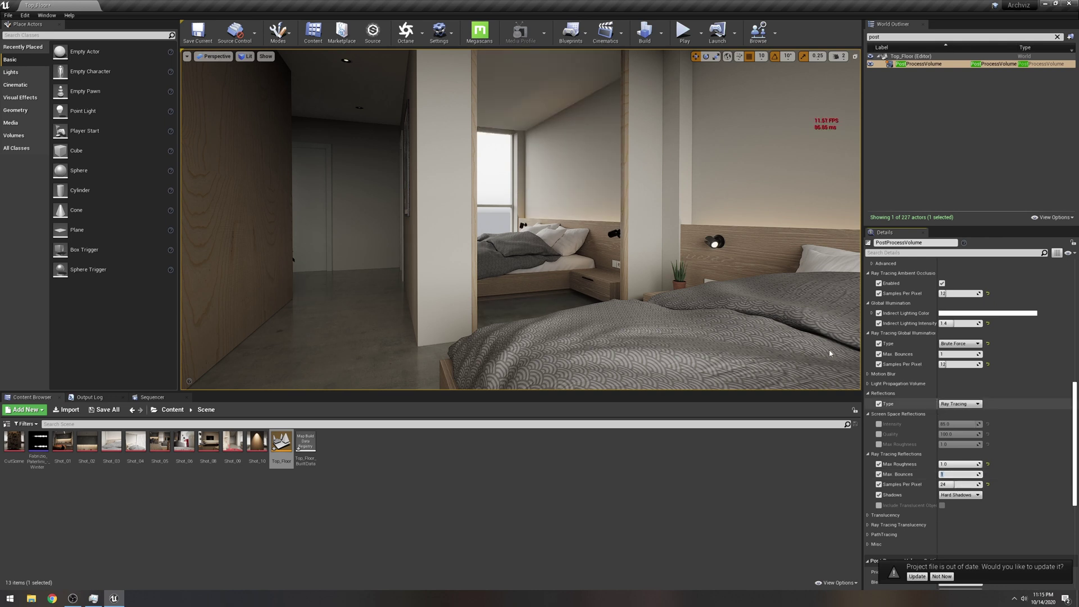
Step: Switch the reflections type back to Screen Space
mouse_move(730, 269)
right_mouse_down()
mouse_move(777, 275)
mouse_move(733, 263)
right_mouse_up()
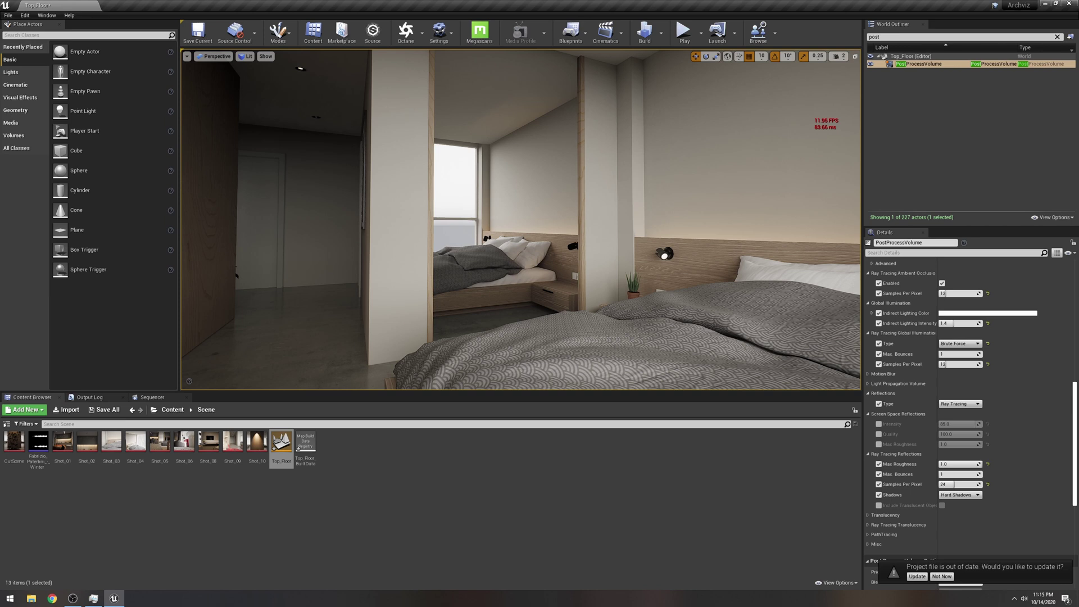
right_click_drag(733, 263, 708, 242)
left_click(951, 405)
left_click(967, 414)
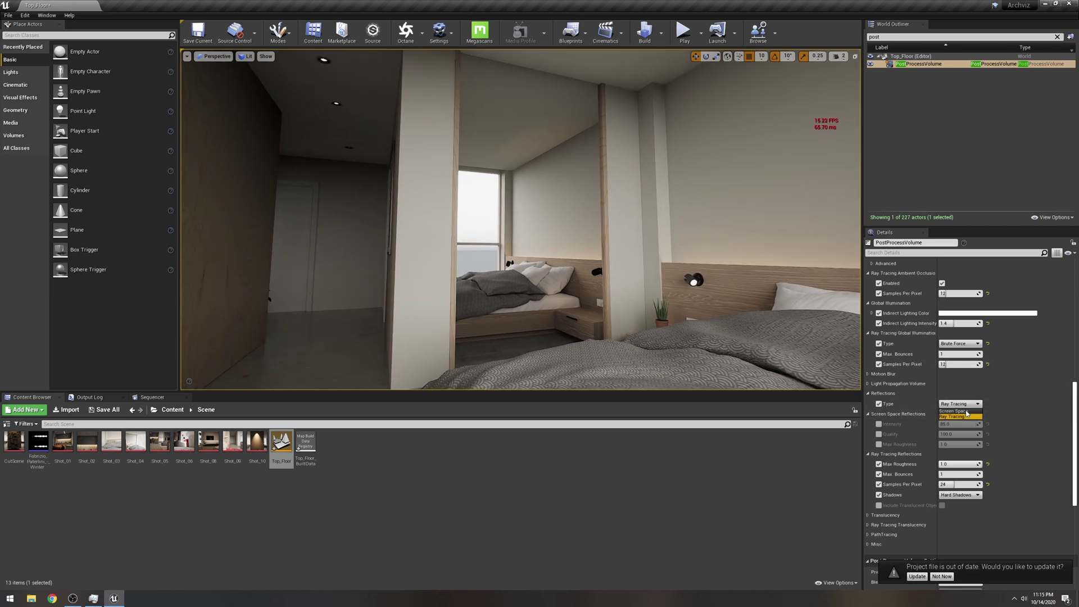
Step: Set the PostProcessVolume's reflections type to Ray Tracing again
left_click(961, 404)
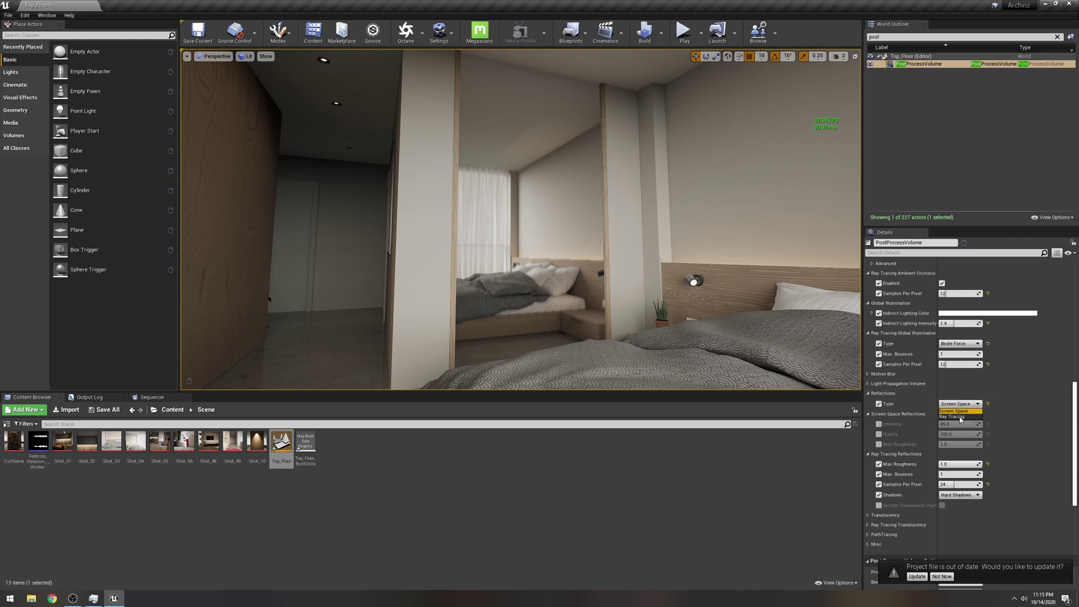
left_click(956, 416)
Step: Compare the armchair corner with ray tracing global illumination Disabled, and restore its type to Brute Force
right_click_drag(697, 253, 422, 292)
right_click_drag(429, 220, 447, 220)
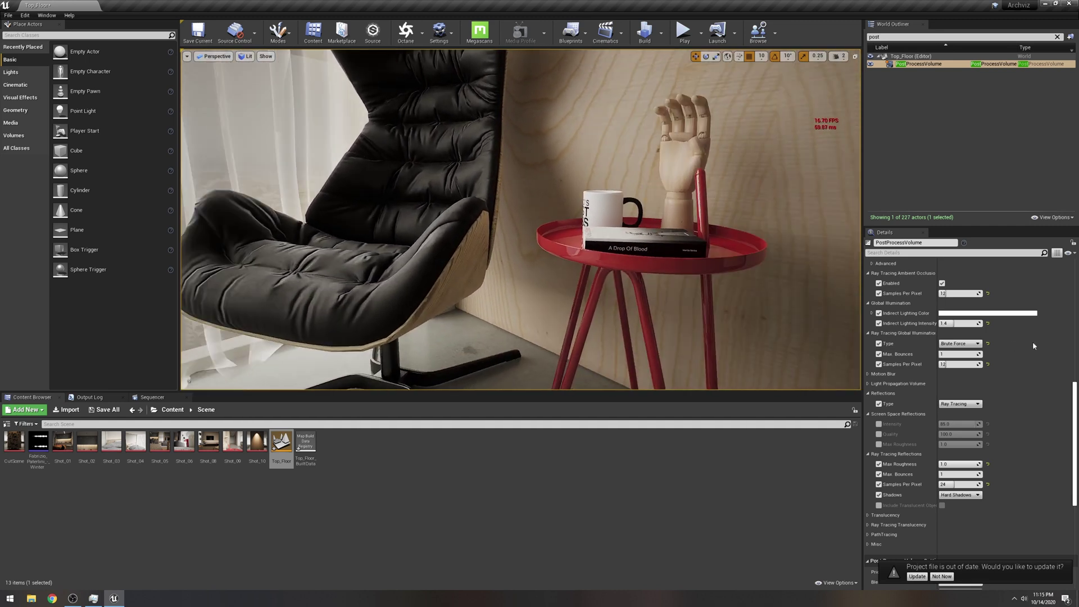
left_click(960, 343)
left_click(950, 351)
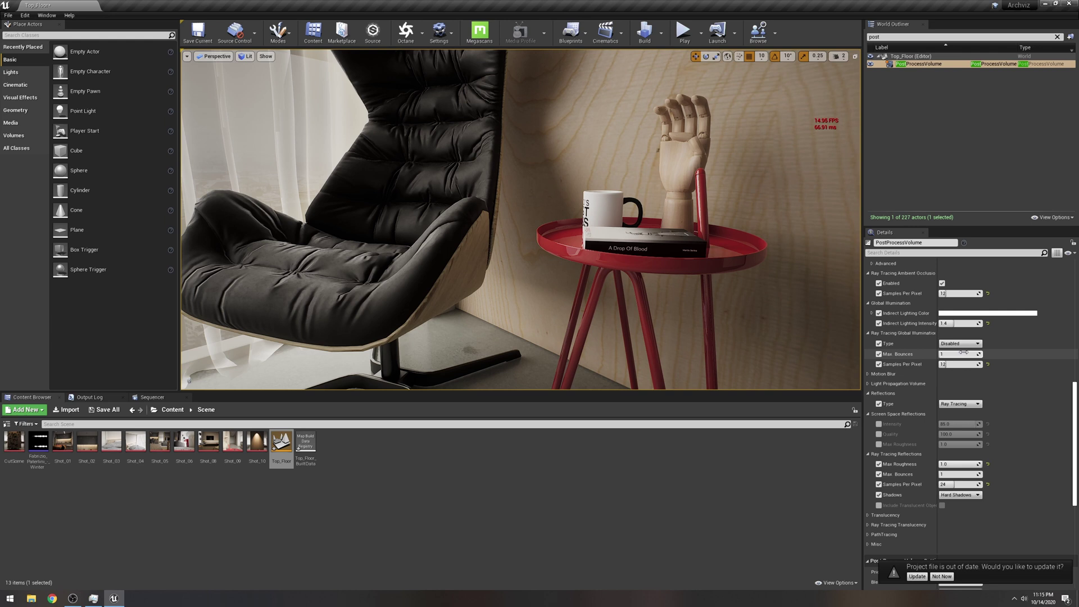
left_click(959, 343)
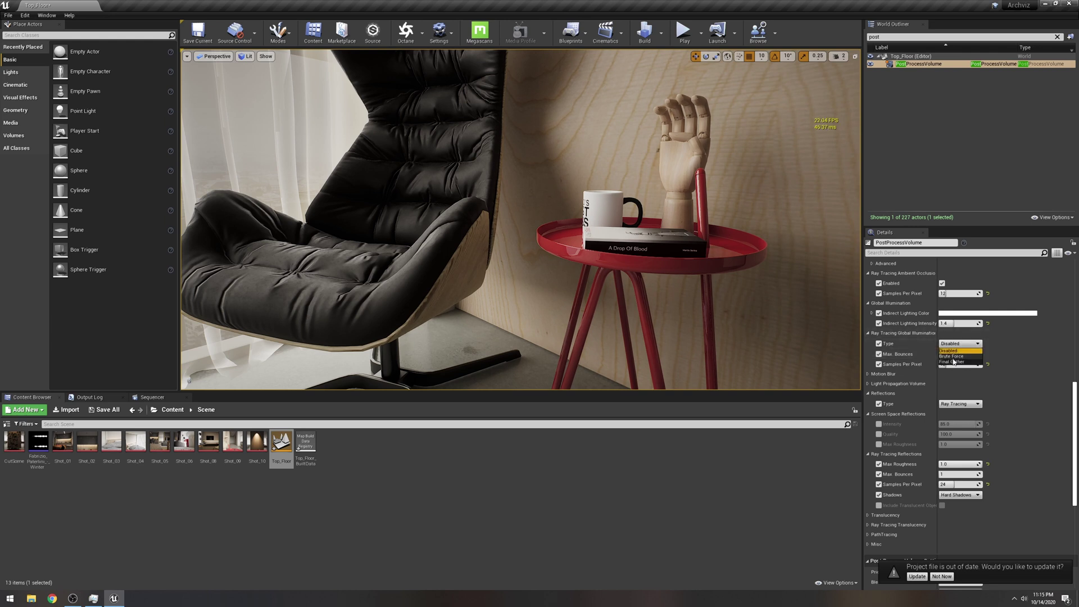
left_click(952, 356)
Step: Override the translucency type and set it to Ray Tracing, with the glass bottle on the kitchen table in view
right_click_drag(732, 286, 748, 276)
key("s")
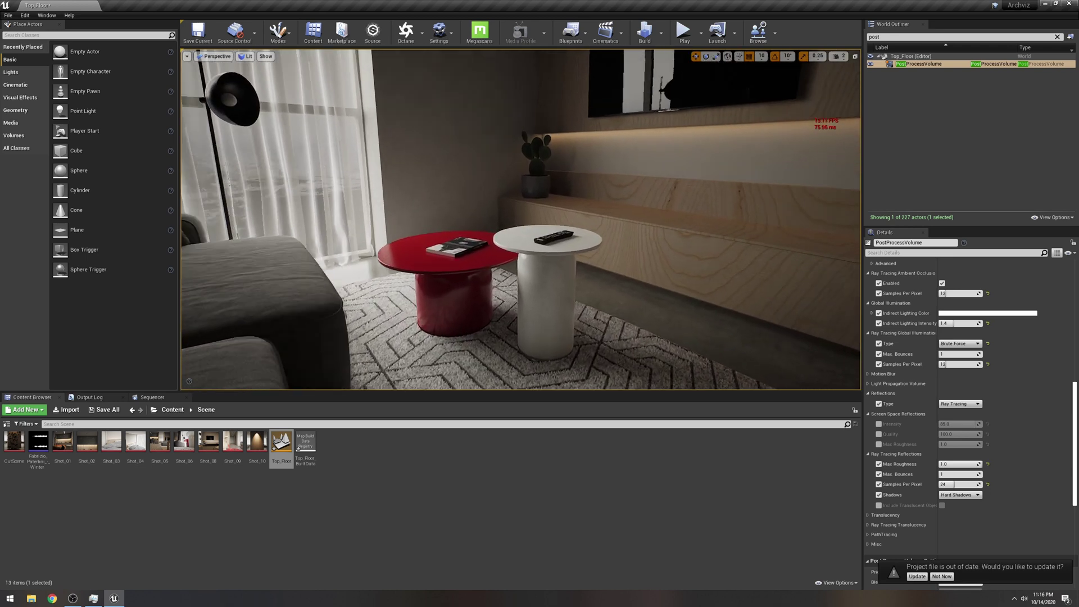
right_click_drag(521, 219, 655, 197)
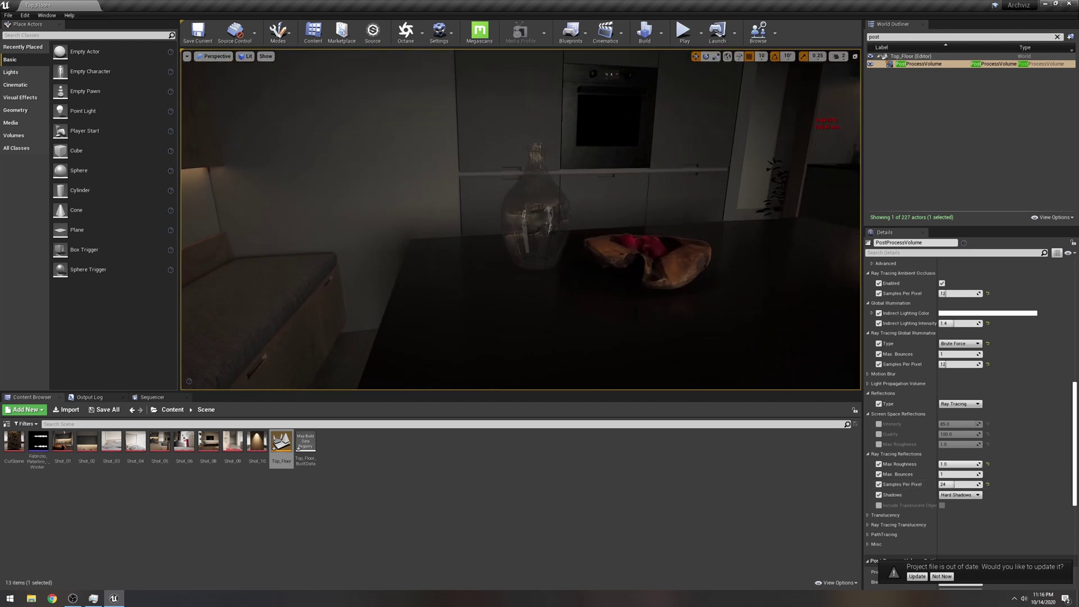
left_click(910, 515)
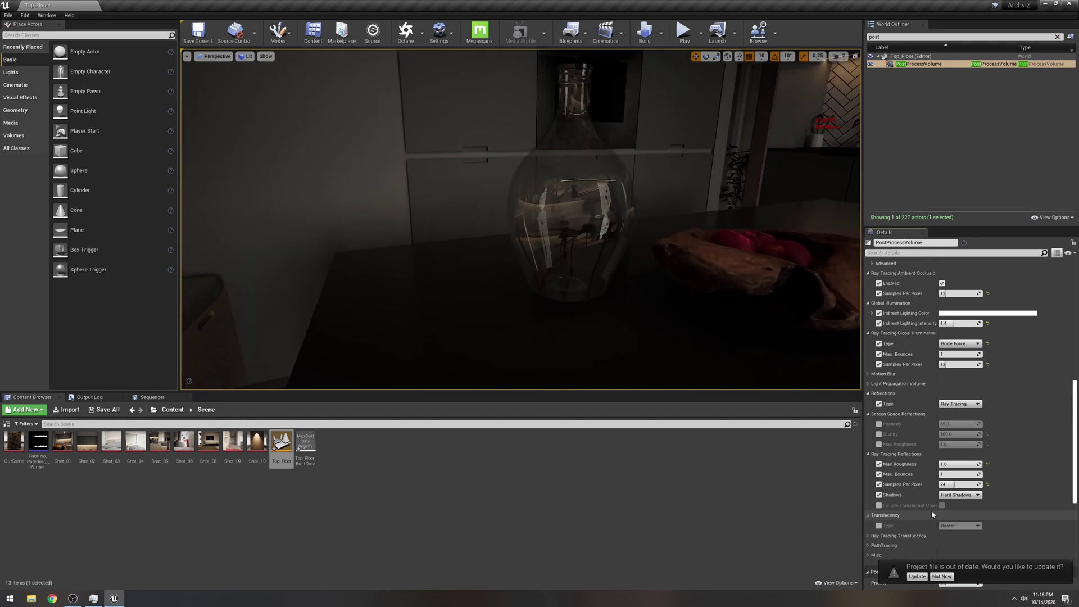
scroll(893, 525, "down", 2)
left_click(879, 485)
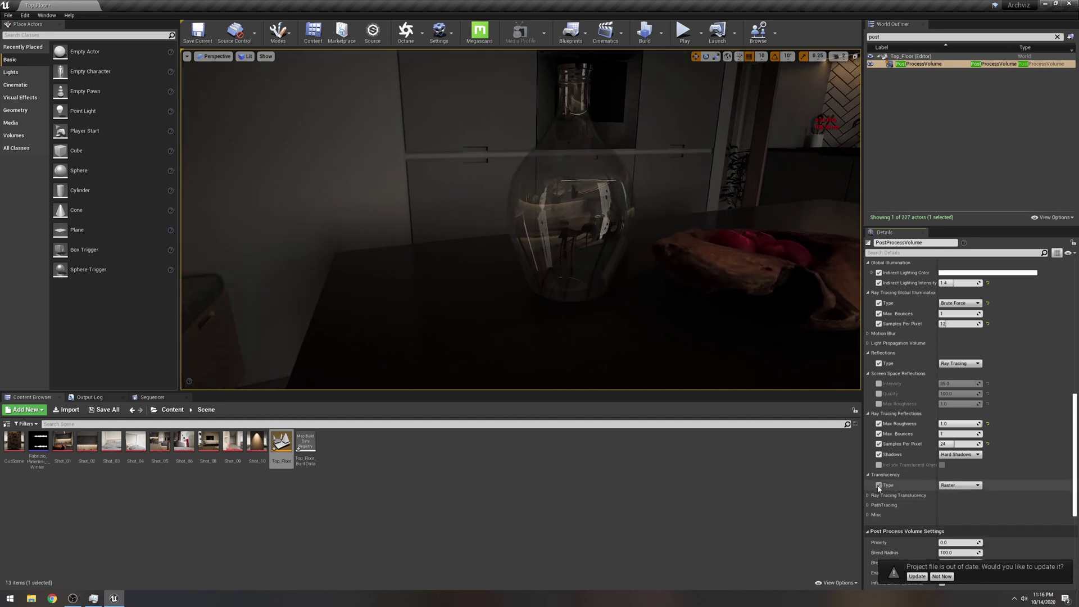
left_click(949, 485)
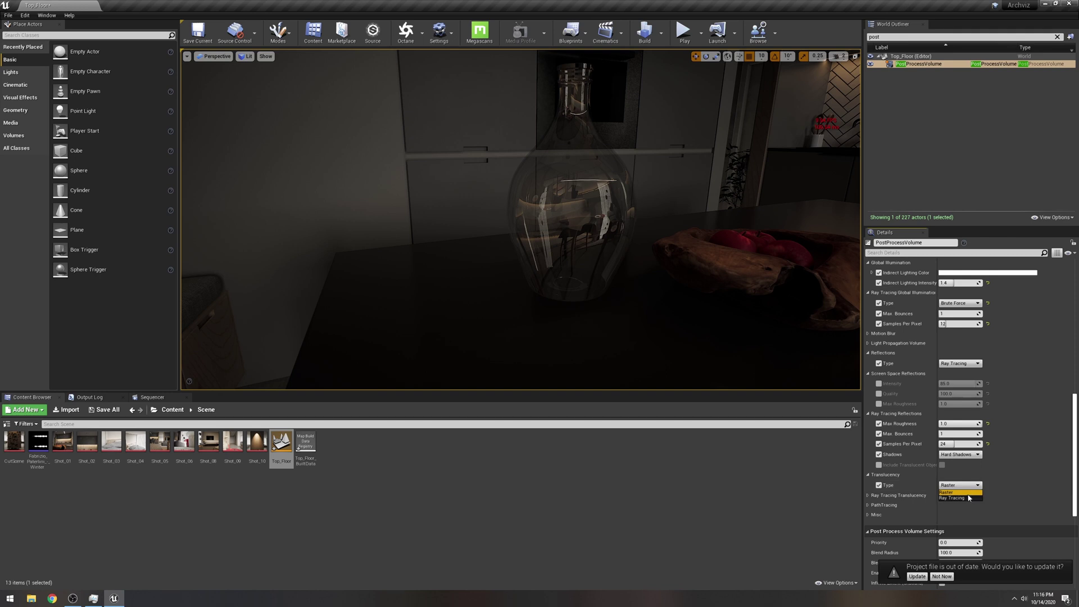
left_click(964, 497)
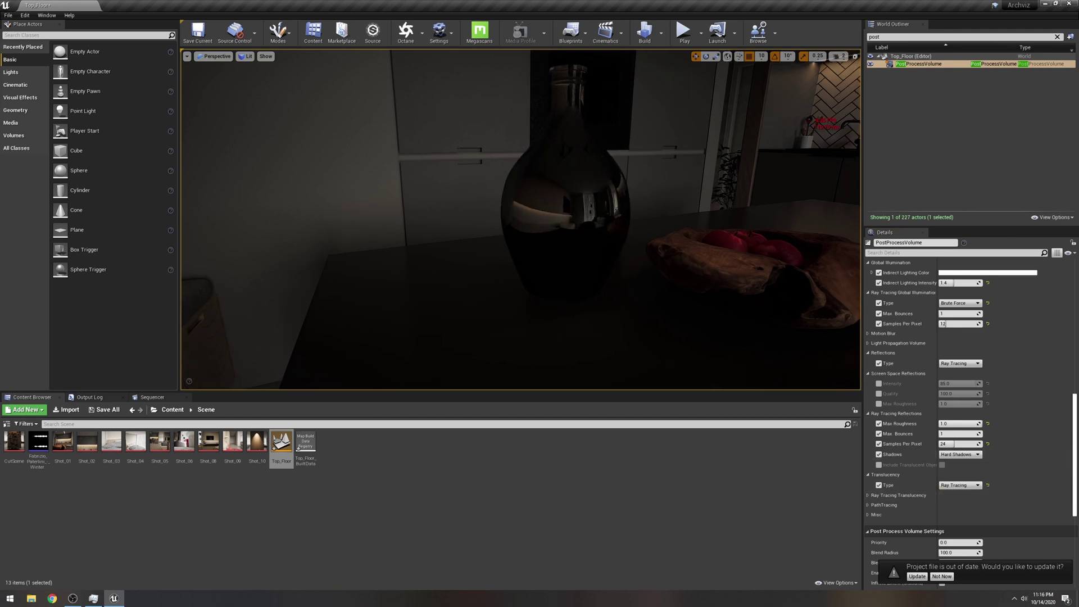
Step: Override all ray tracing translucency settings, with 24 samples per pixel and 2 max refraction rays
left_click(868, 496)
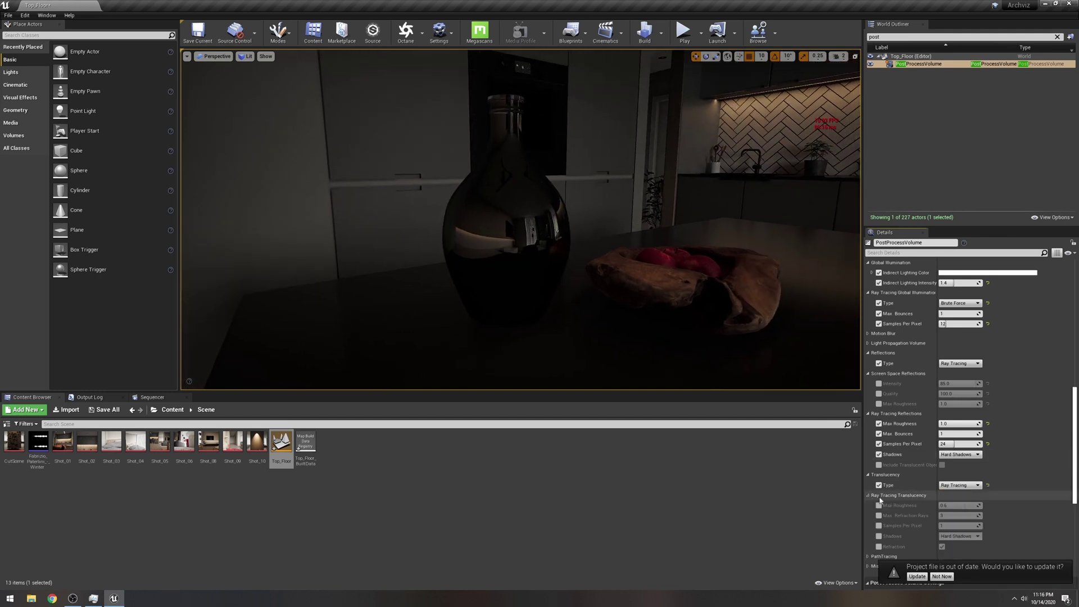
left_click(880, 537)
left_click(879, 546)
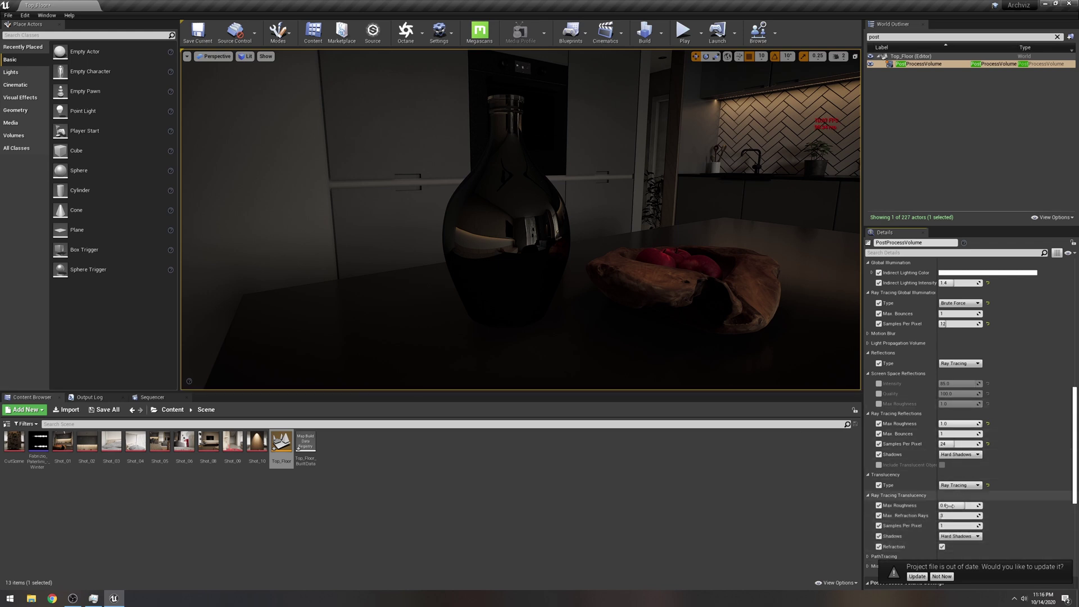
left_click(955, 525)
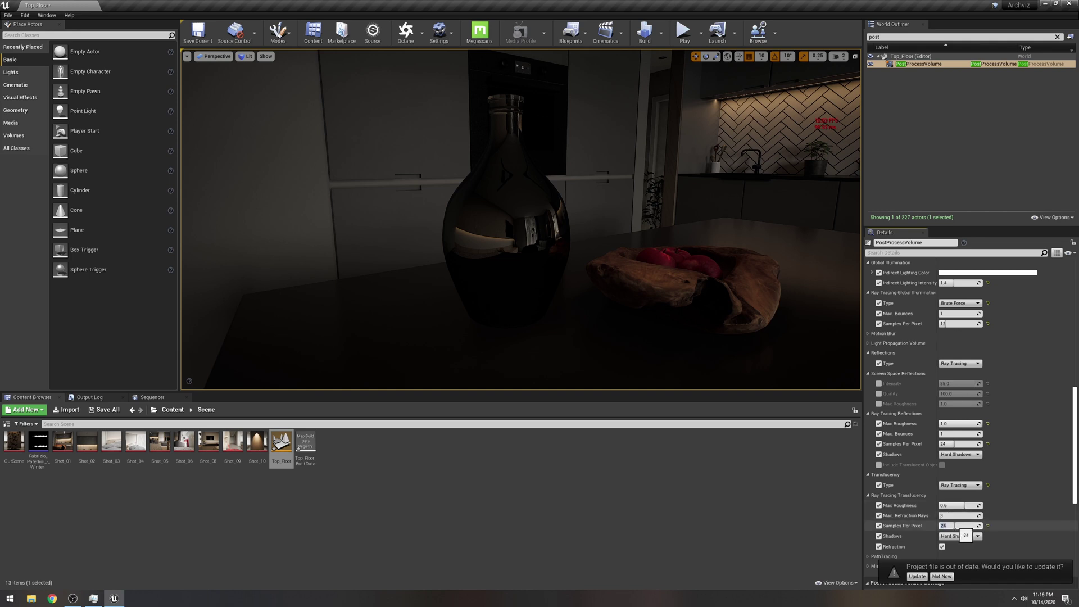
left_click(951, 516)
type("2")
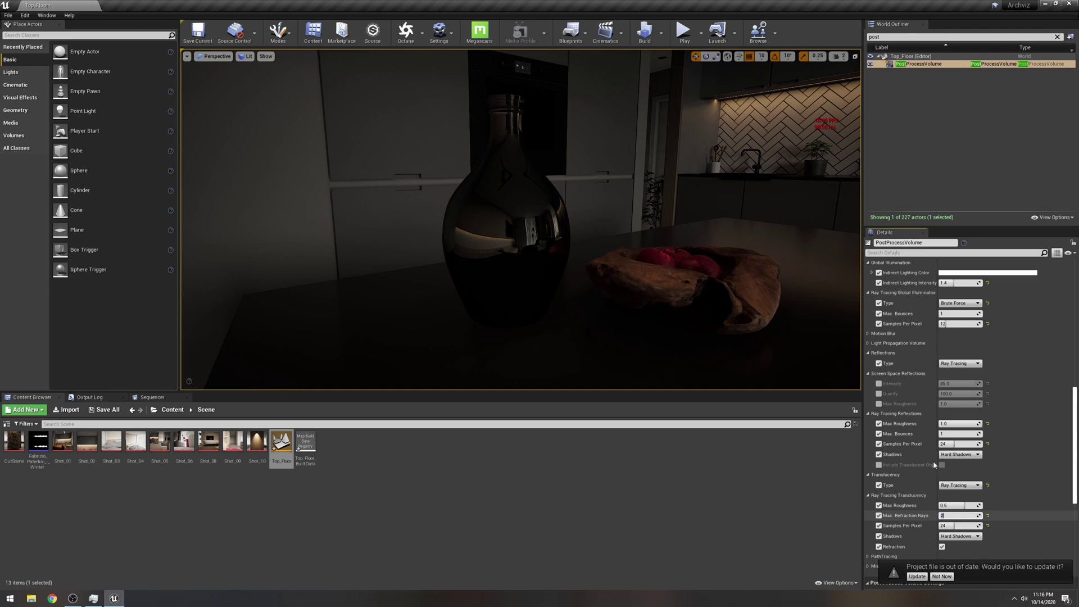
Step: Switch the translucency type back to Raster and clear all the ray tracing translucency overrides
left_click(961, 486)
left_click(958, 493)
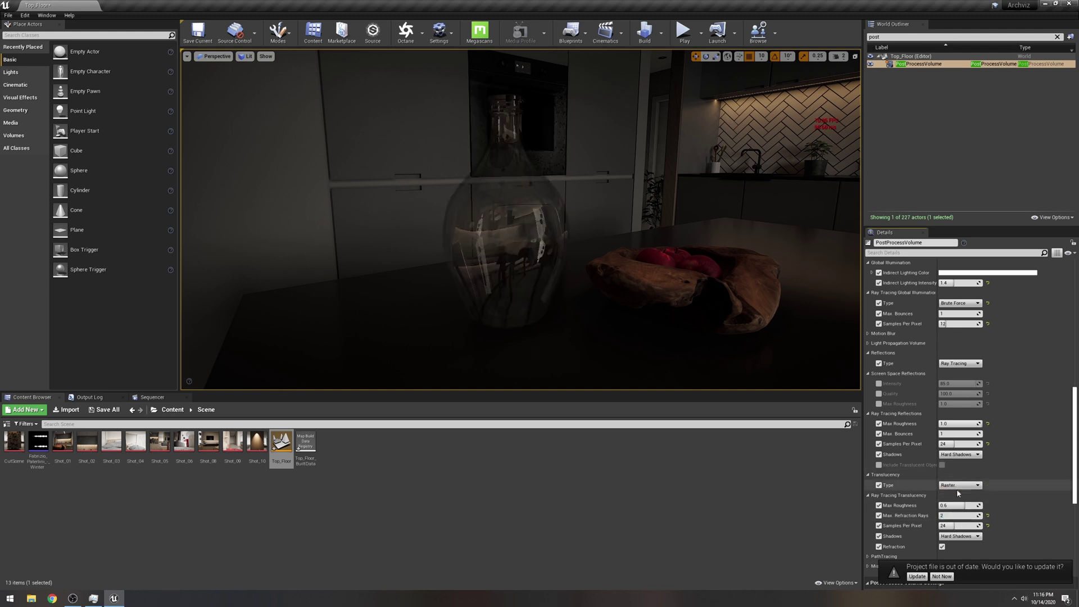
left_click(879, 515)
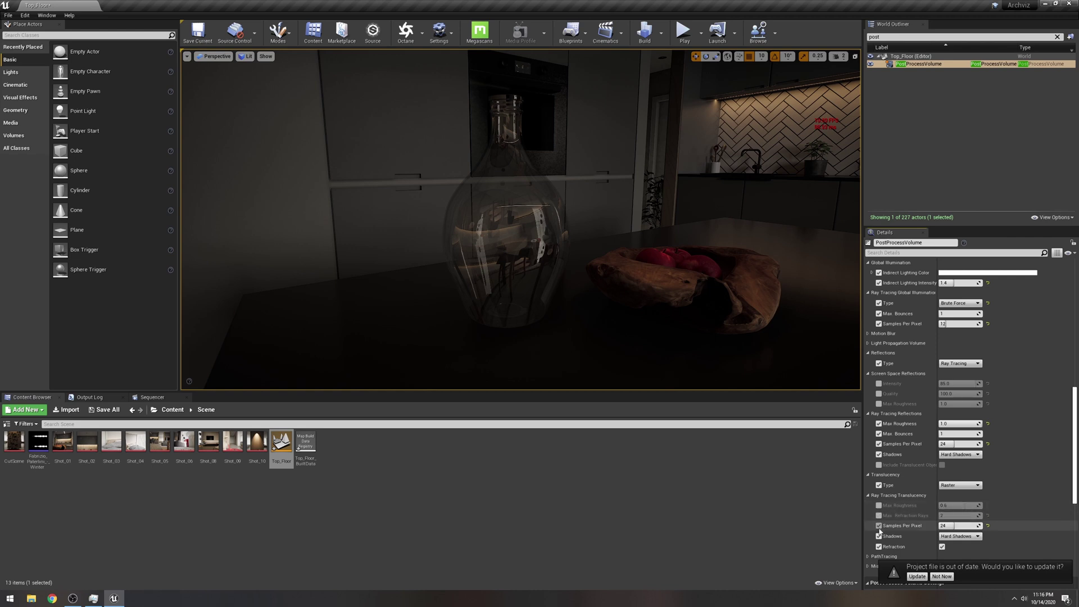
left_click(880, 536)
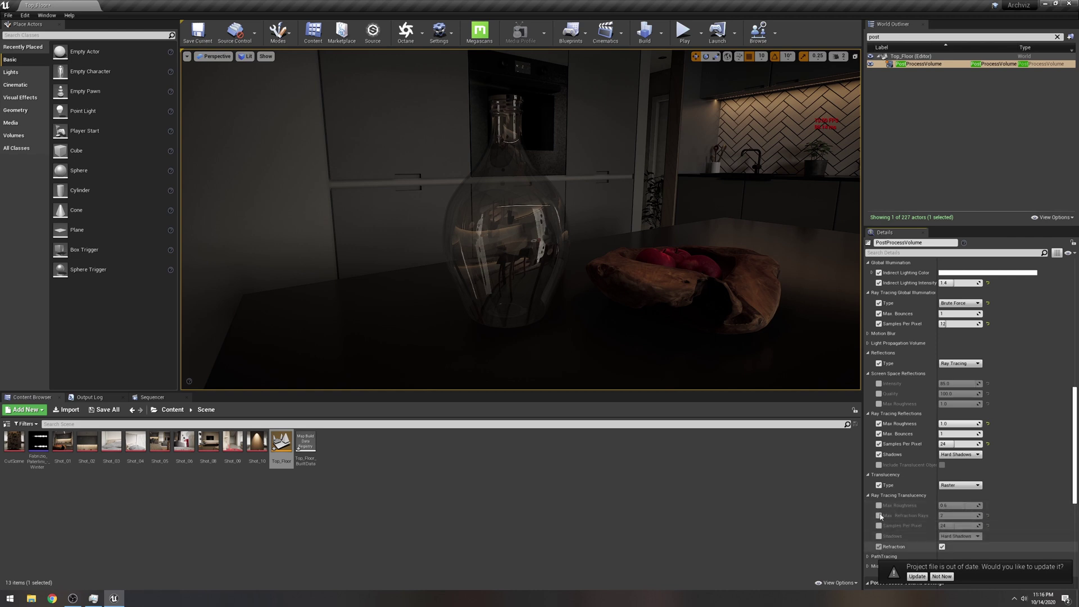
left_click(879, 547)
Step: Set the max bounces for ray tracing reflections to 1 while viewing the dark hallway by the door
right_click_drag(675, 259, 753, 270)
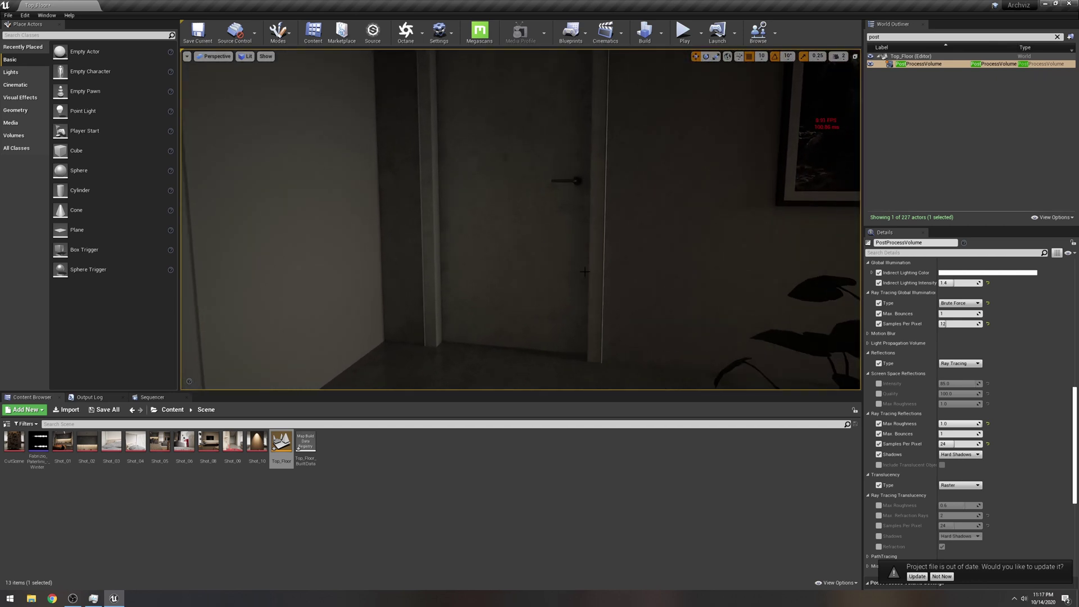
right_click_drag(579, 276, 649, 267)
left_click(945, 434)
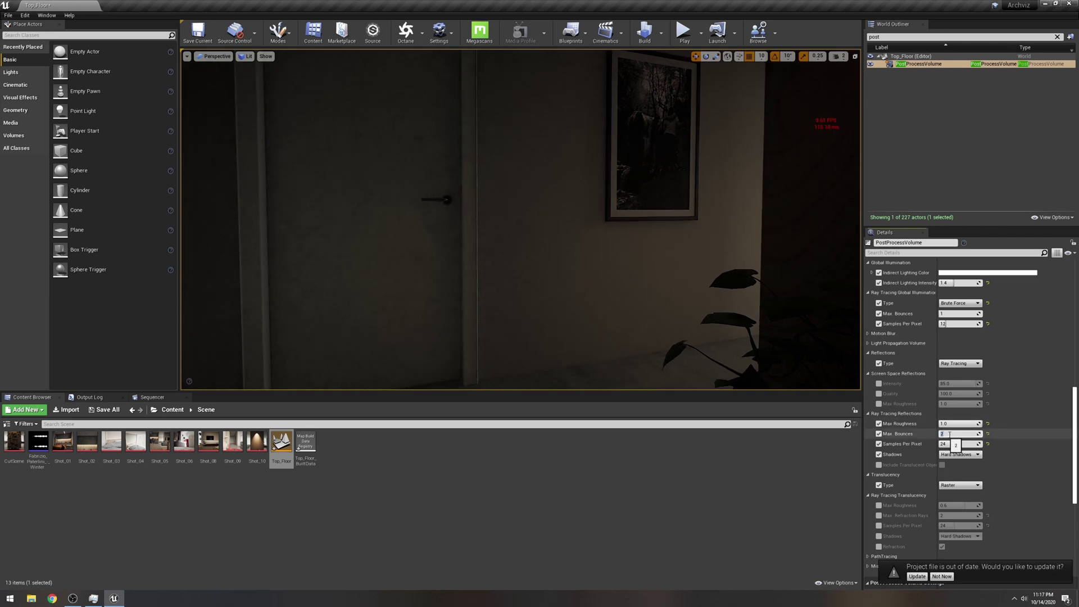
key("Return")
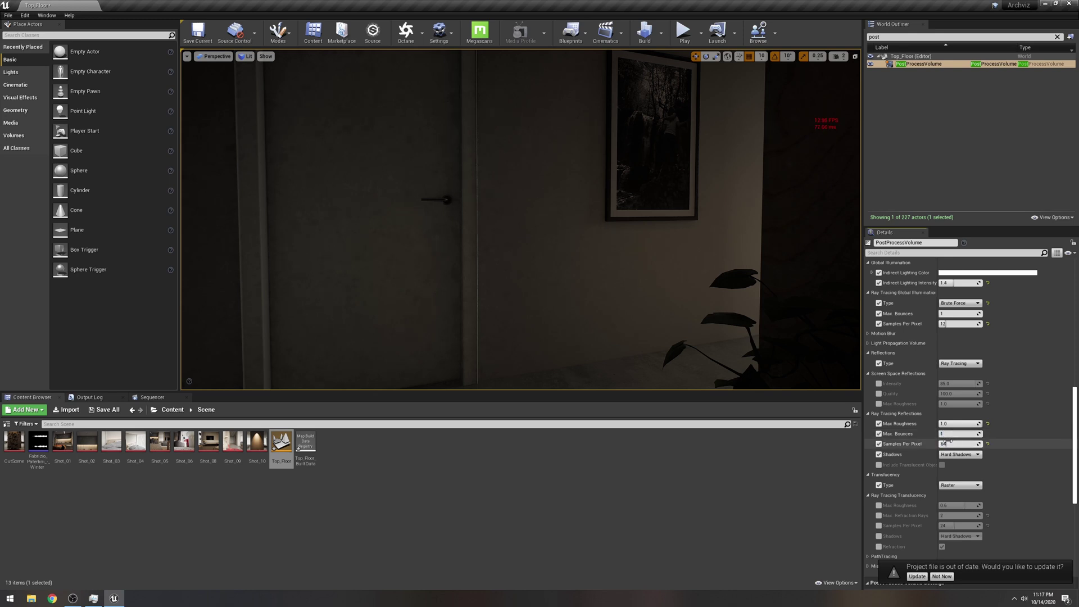
Step: Set the samples per pixel for ray tracing reflections to 64 while viewing the bedroom
right_click_drag(572, 329, 539, 325)
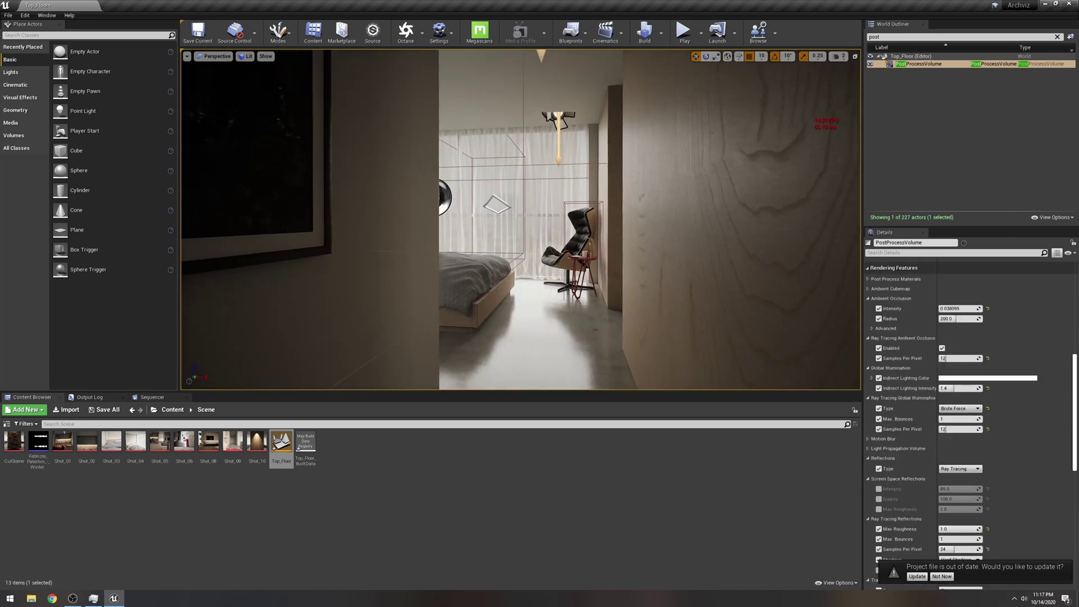
key("w")
right_click_drag(520, 219, 467, 228)
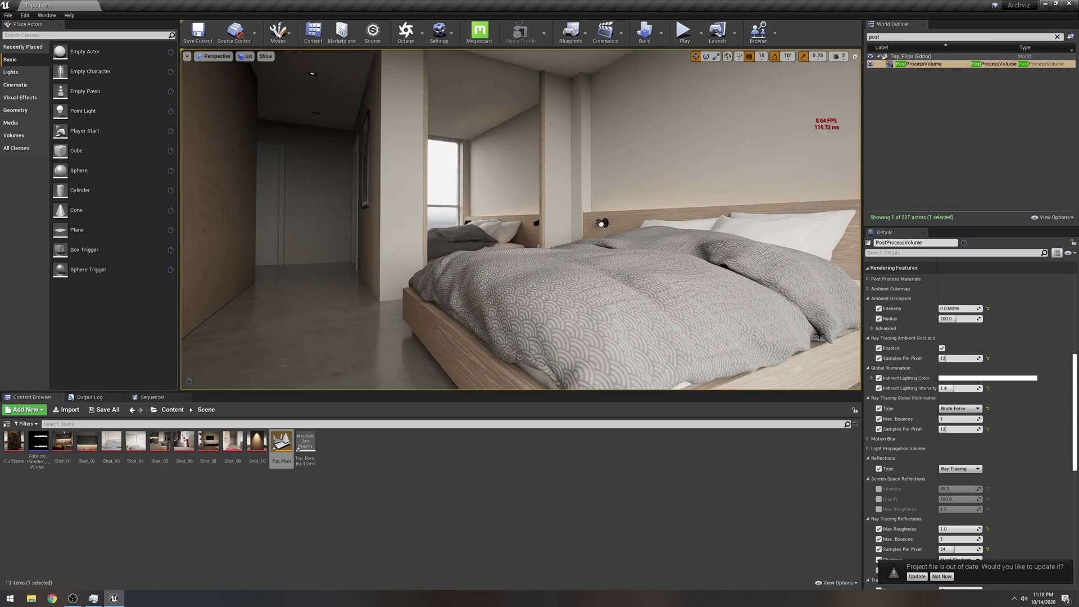
scroll(990, 500, "down", 2)
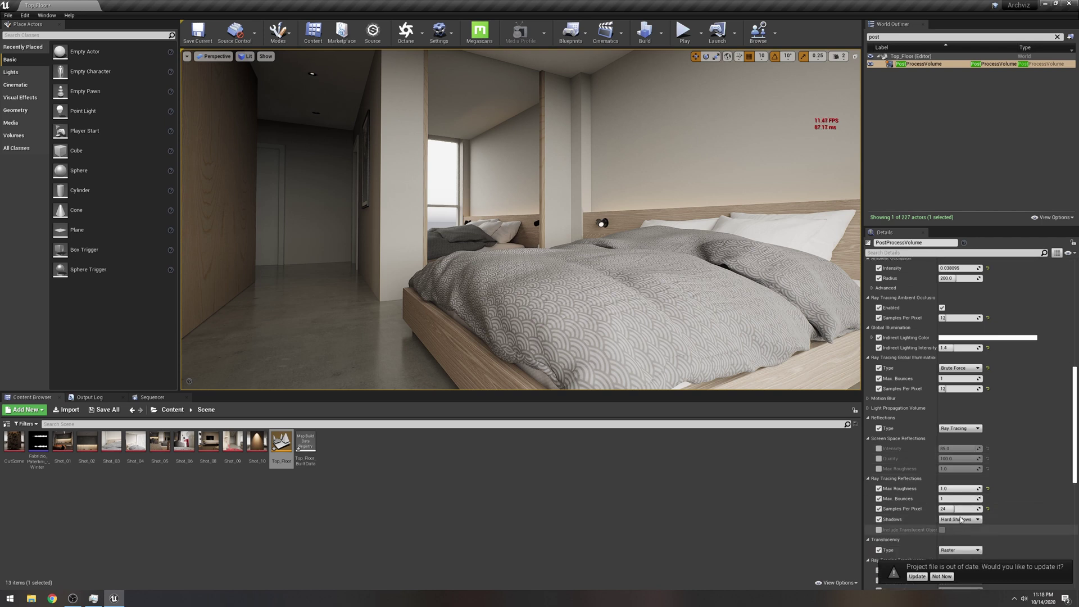
left_click(950, 510)
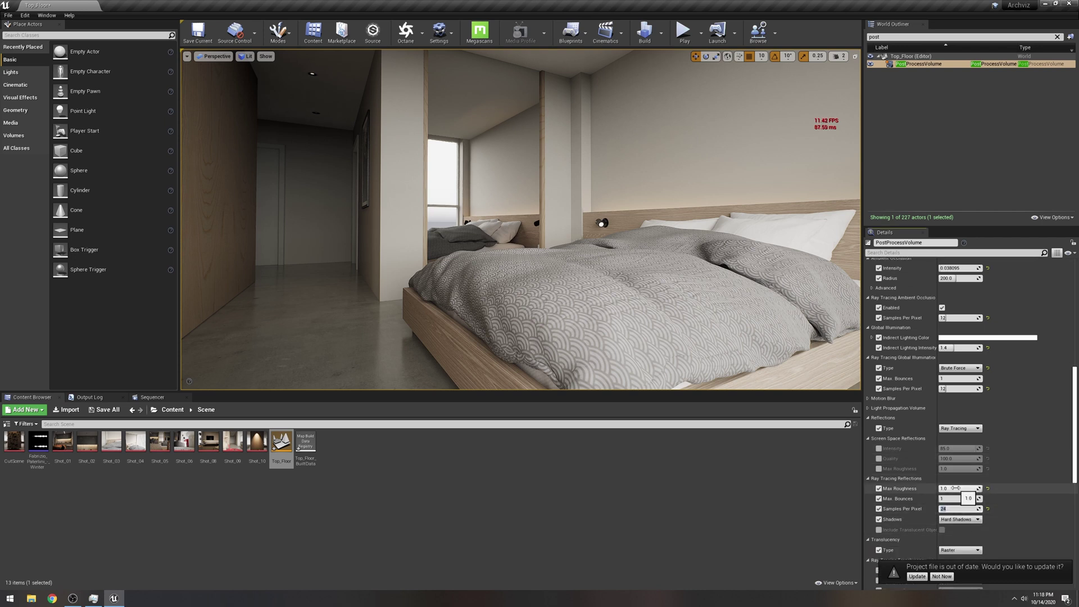
left_click(970, 490)
left_click(965, 508)
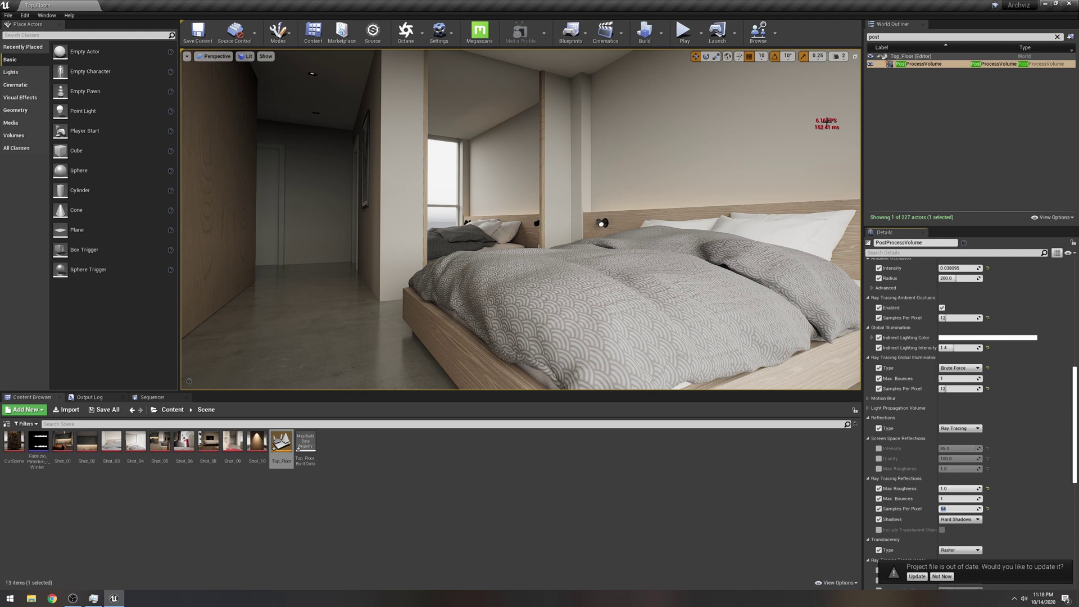
Step: Examine the ray traced reflections and lighting around the bed, mirror, hallway, living area and armchair
right_click_drag(801, 266, 714, 270)
right_click_drag(691, 233, 625, 237)
key("w")
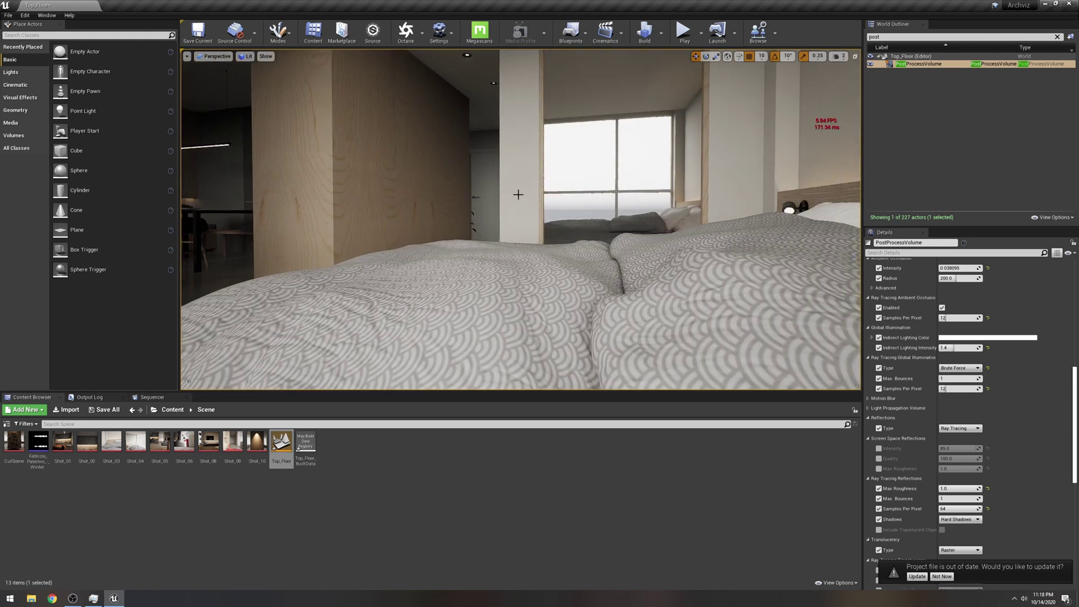
right_click_drag(502, 166, 428, 166)
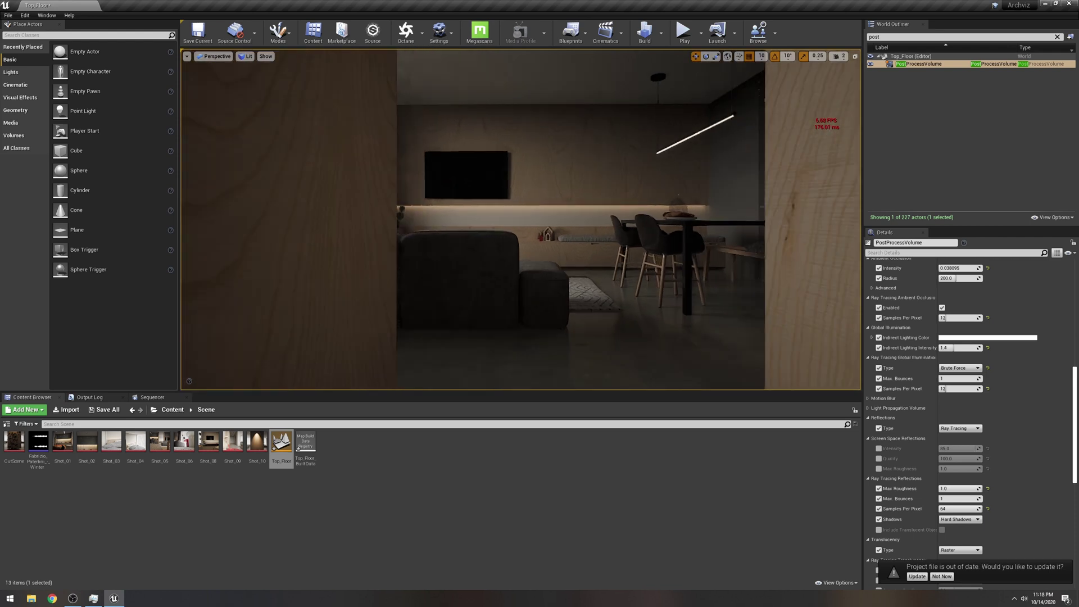
right_click_drag(428, 167, 557, 167)
right_click_drag(478, 168, 504, 168)
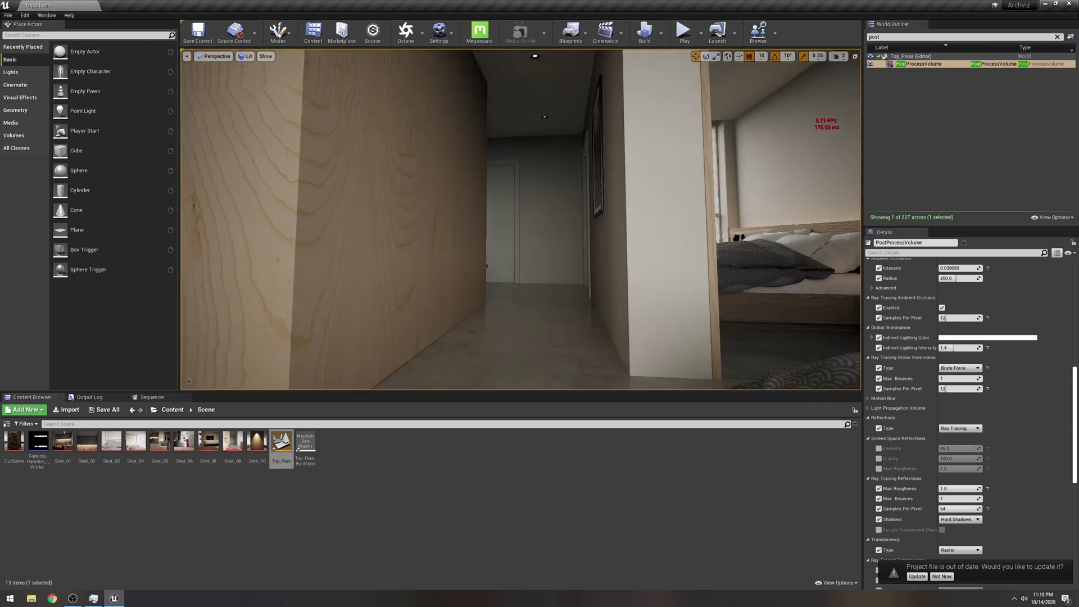
right_click_drag(503, 167, 520, 168)
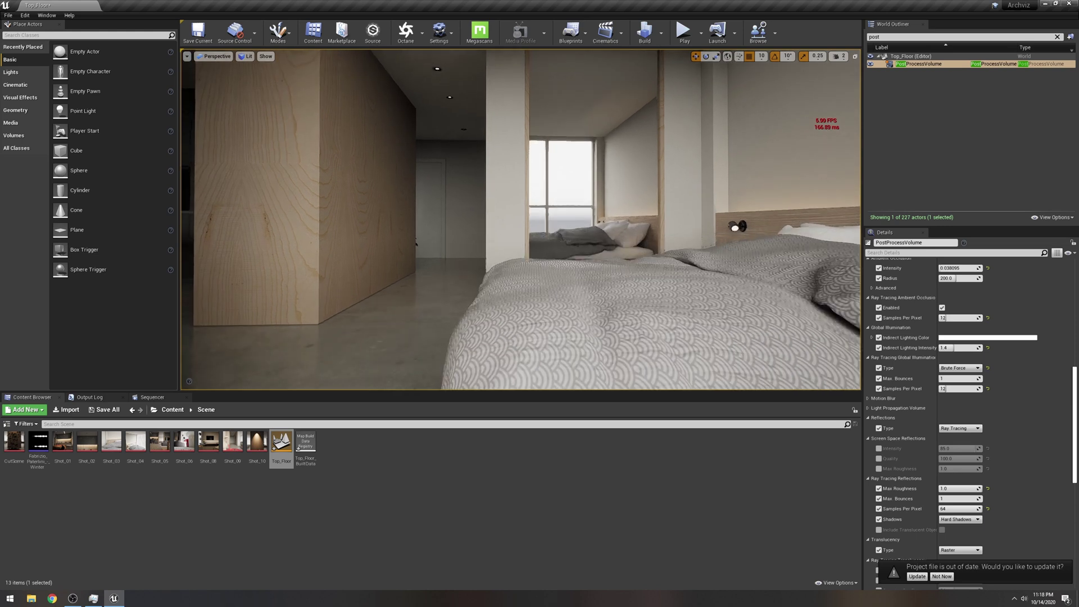
right_click_drag(520, 167, 448, 168)
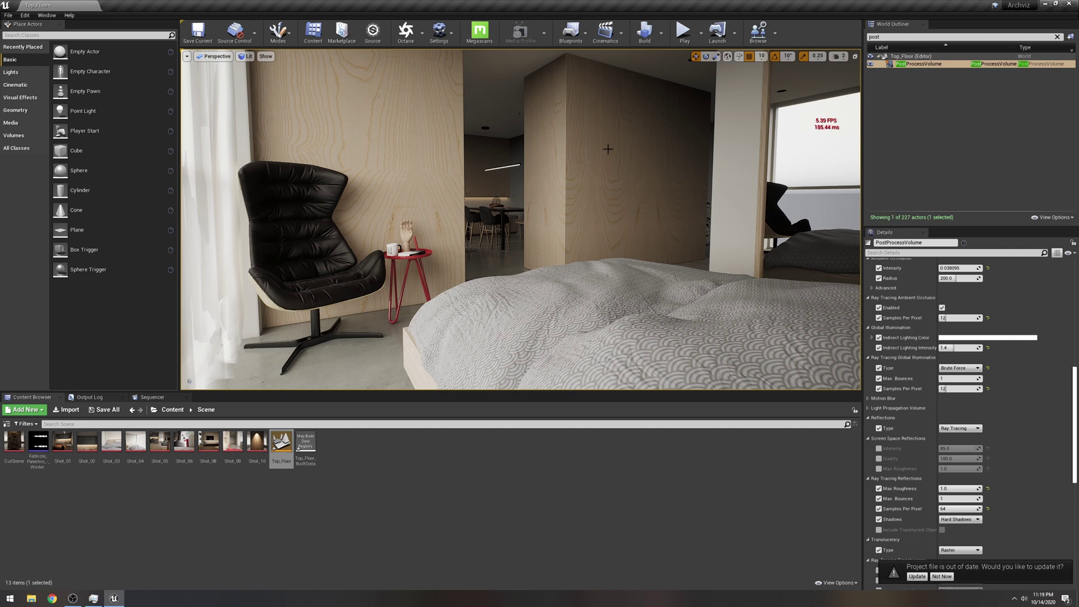
right_click_drag(579, 210, 598, 204)
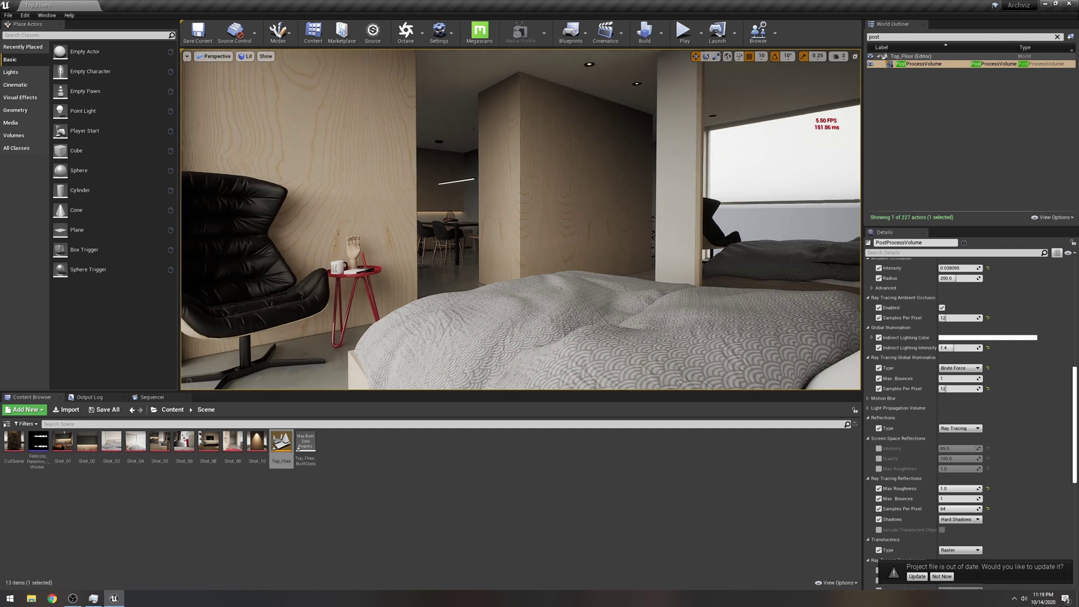